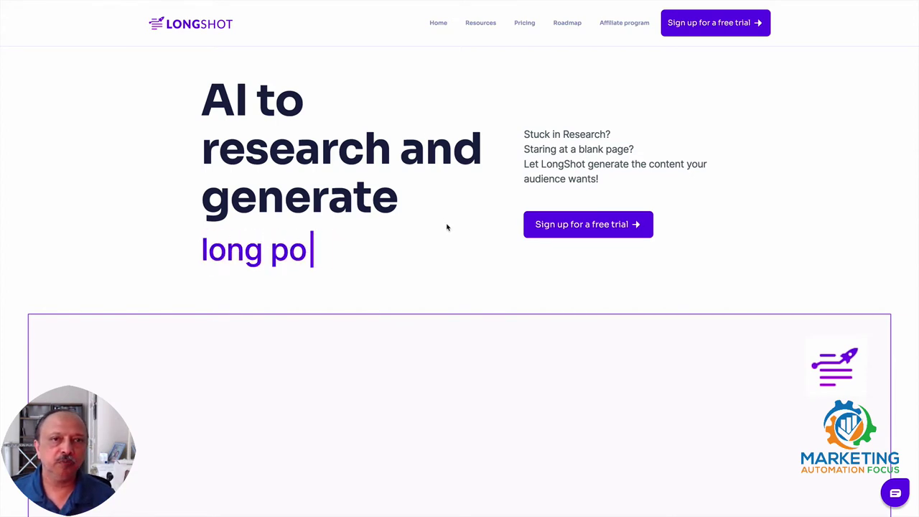
{"action": "scroll", "coordinate": [446, 227], "scroll_direction": "down", "scroll_amount": 2}
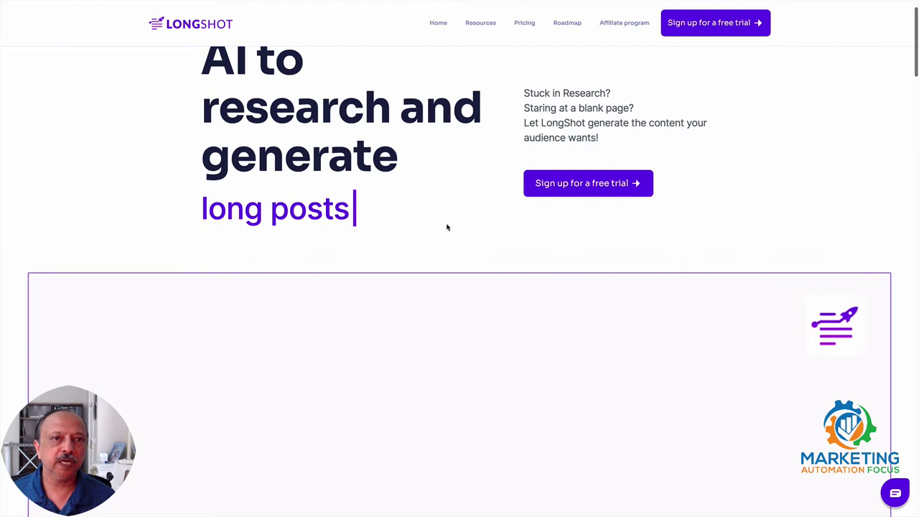
{"action": "scroll", "coordinate": [447, 228], "scroll_direction": "down", "scroll_amount": 1}
{"action": "scroll", "coordinate": [447, 228], "scroll_direction": "down", "scroll_amount": 3}
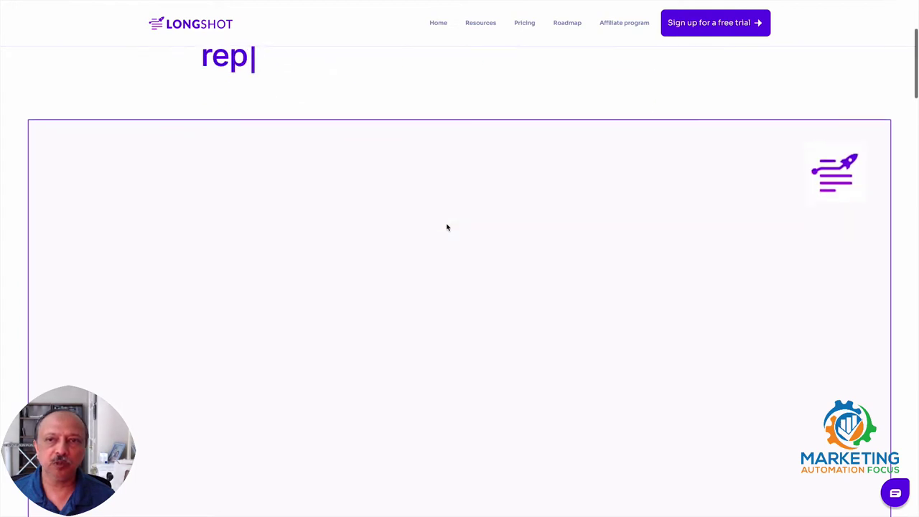
{"action": "scroll", "coordinate": [447, 228], "scroll_direction": "down", "scroll_amount": 1}
{"action": "scroll", "coordinate": [447, 227], "scroll_direction": "down", "scroll_amount": 1}
{"action": "scroll", "coordinate": [446, 227], "scroll_direction": "down", "scroll_amount": 1}
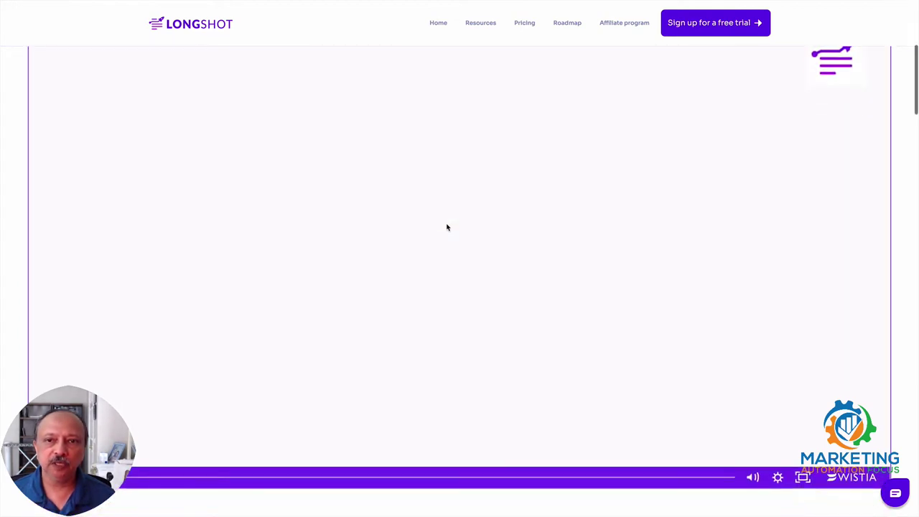
{"action": "scroll", "coordinate": [446, 228], "scroll_direction": "down", "scroll_amount": 1}
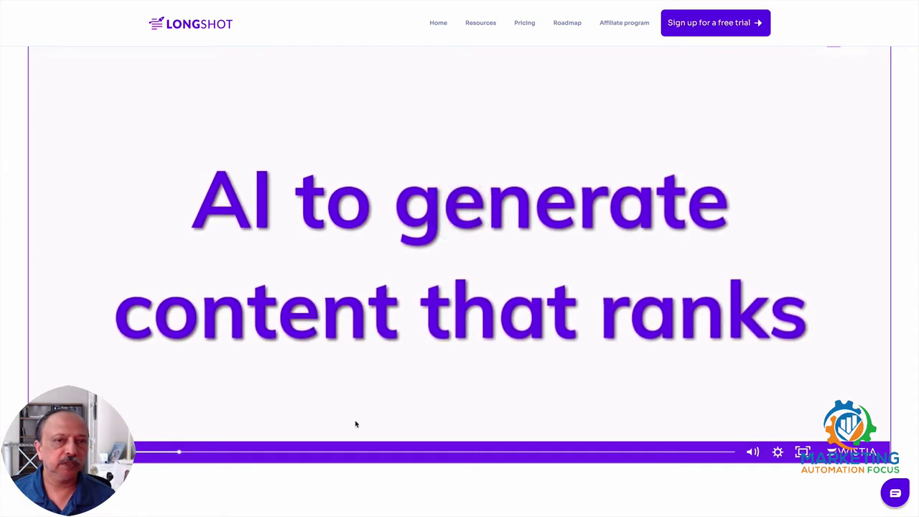
{"action": "scroll", "coordinate": [355, 424], "scroll_direction": "down", "scroll_amount": 1}
{"action": "scroll", "coordinate": [355, 424], "scroll_direction": "down", "scroll_amount": 1}
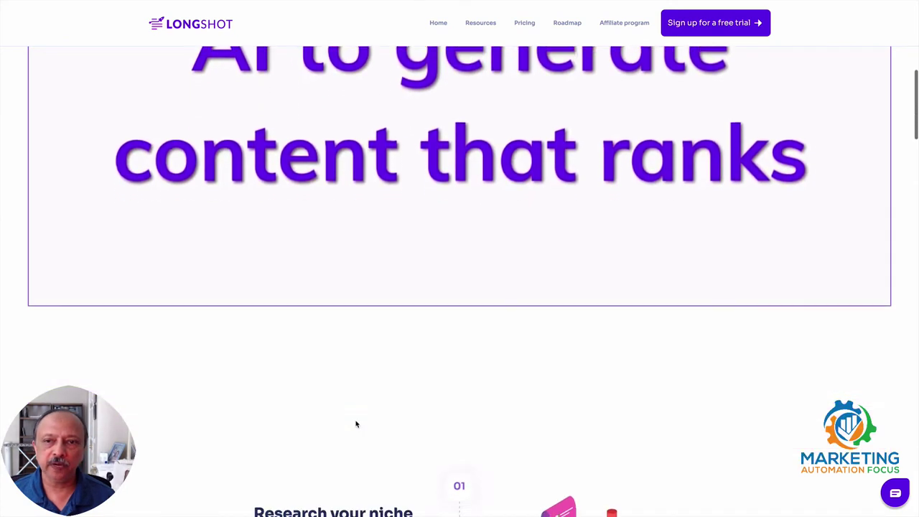
{"action": "scroll", "coordinate": [355, 423], "scroll_direction": "down", "scroll_amount": 1}
{"action": "scroll", "coordinate": [355, 424], "scroll_direction": "down", "scroll_amount": 1}
{"action": "scroll", "coordinate": [355, 423], "scroll_direction": "down", "scroll_amount": 1}
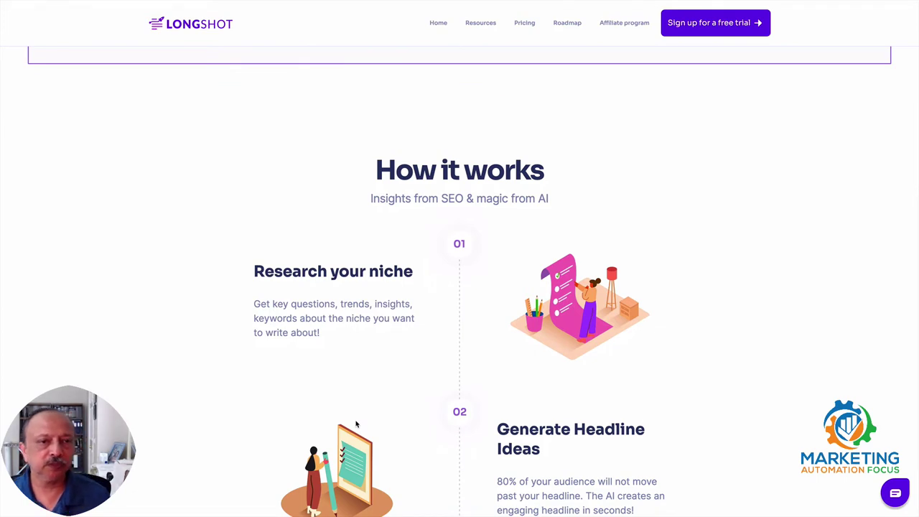
{"action": "scroll", "coordinate": [359, 416], "scroll_direction": "down", "scroll_amount": 1}
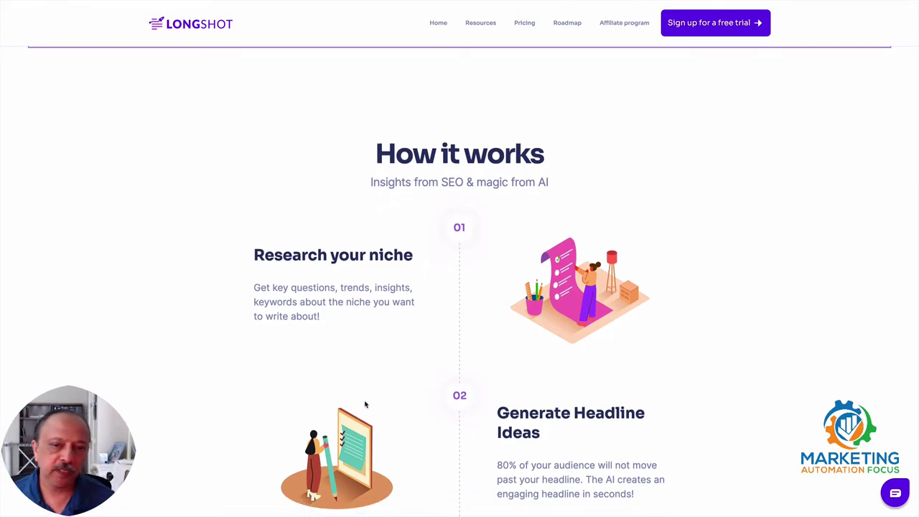
{"action": "scroll", "coordinate": [365, 404], "scroll_direction": "down", "scroll_amount": 1}
{"action": "scroll", "coordinate": [364, 404], "scroll_direction": "down", "scroll_amount": 1}
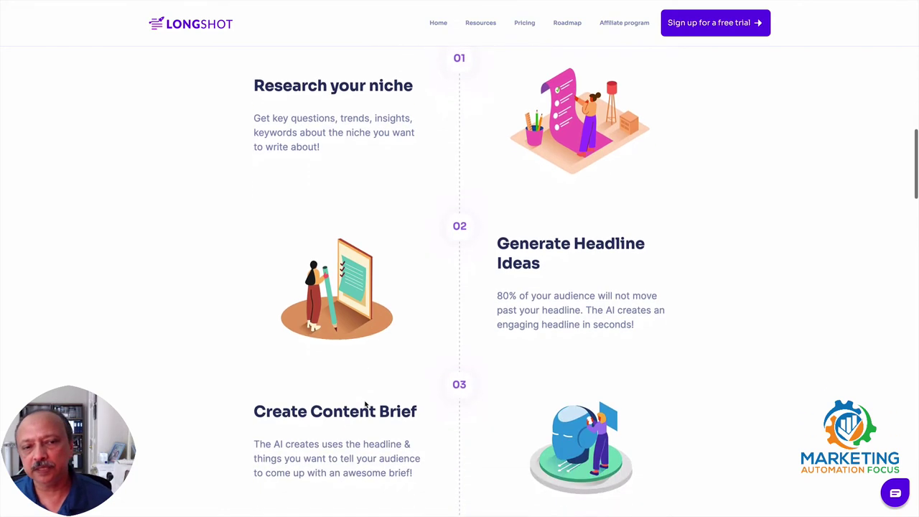
{"action": "scroll", "coordinate": [365, 404], "scroll_direction": "down", "scroll_amount": 1}
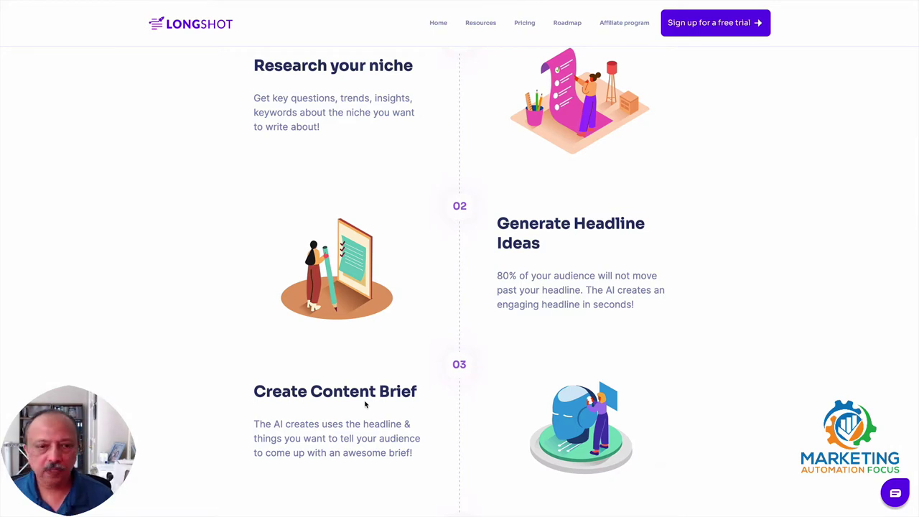
{"action": "scroll", "coordinate": [364, 404], "scroll_direction": "down", "scroll_amount": 1}
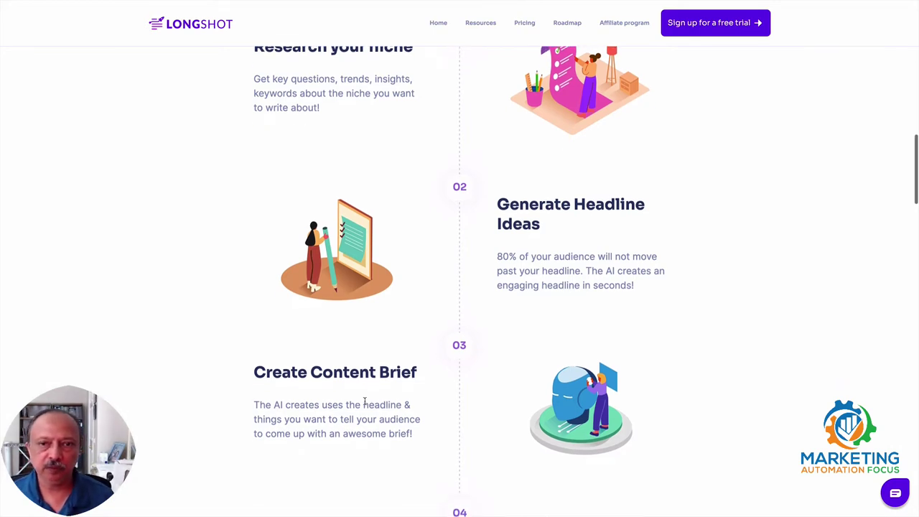
{"action": "scroll", "coordinate": [365, 402], "scroll_direction": "down", "scroll_amount": 1}
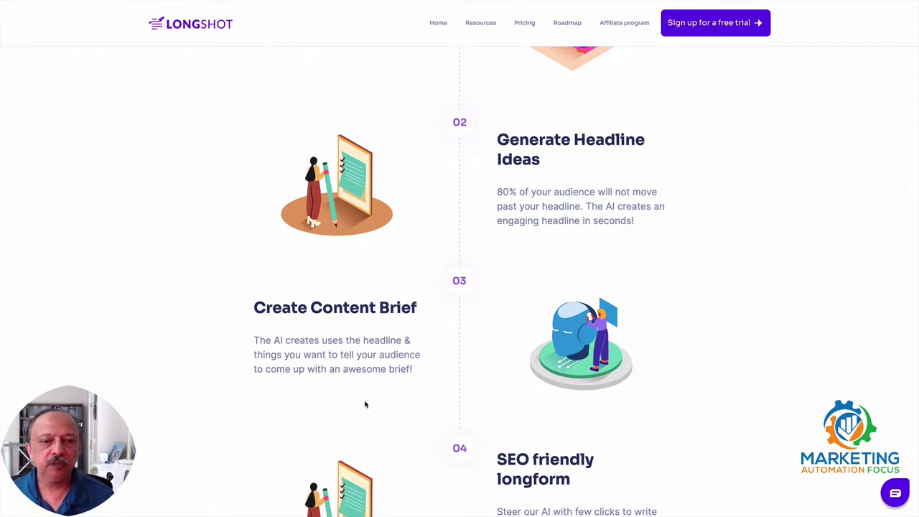
{"action": "scroll", "coordinate": [364, 404], "scroll_direction": "down", "scroll_amount": 1}
{"action": "scroll", "coordinate": [365, 404], "scroll_direction": "down", "scroll_amount": 1}
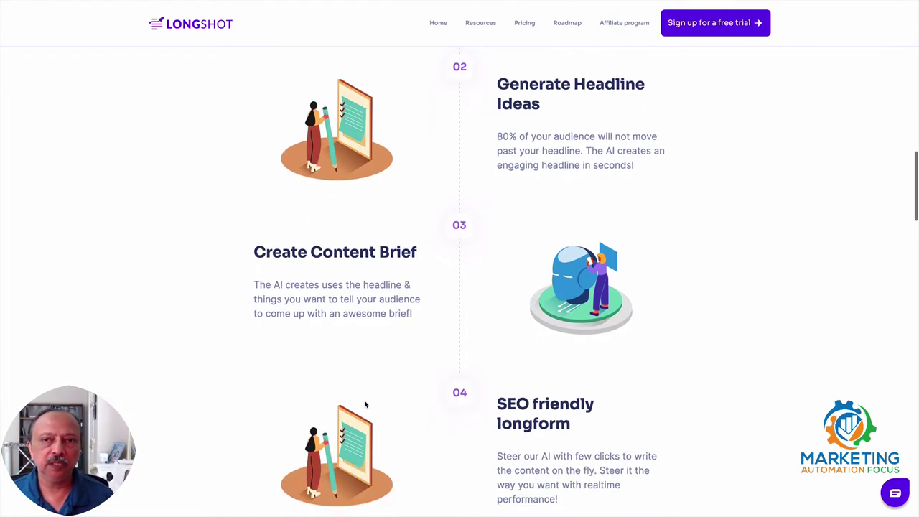
{"action": "scroll", "coordinate": [364, 404], "scroll_direction": "down", "scroll_amount": 1}
{"action": "scroll", "coordinate": [364, 404], "scroll_direction": "down", "scroll_amount": 2}
{"action": "scroll", "coordinate": [365, 404], "scroll_direction": "down", "scroll_amount": 2}
{"action": "scroll", "coordinate": [365, 404], "scroll_direction": "down", "scroll_amount": 1}
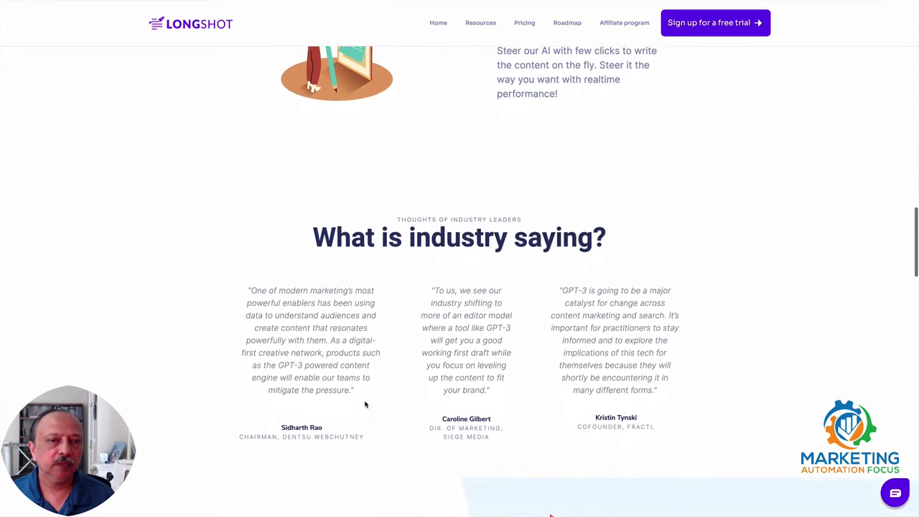
{"action": "scroll", "coordinate": [364, 404], "scroll_direction": "down", "scroll_amount": 1}
{"action": "scroll", "coordinate": [365, 404], "scroll_direction": "down", "scroll_amount": 1}
{"action": "scroll", "coordinate": [365, 404], "scroll_direction": "down", "scroll_amount": 1}
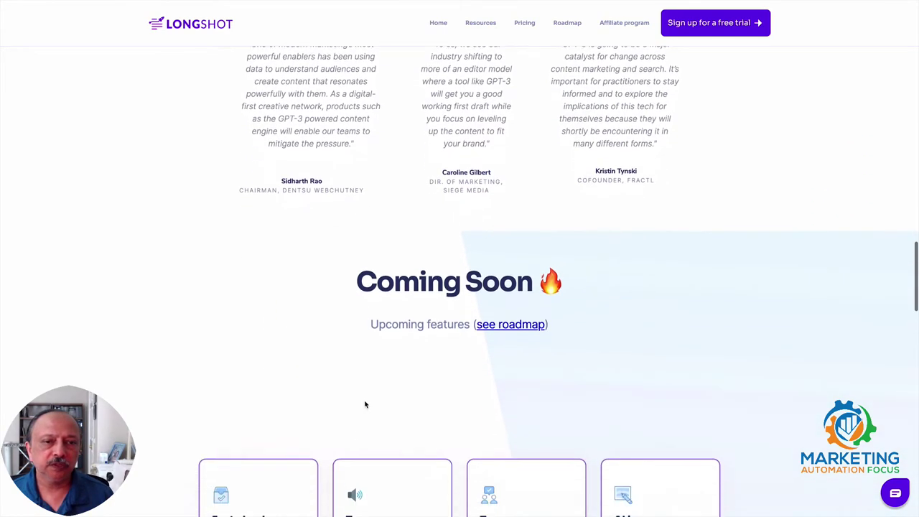
{"action": "scroll", "coordinate": [364, 404], "scroll_direction": "down", "scroll_amount": 1}
{"action": "scroll", "coordinate": [365, 404], "scroll_direction": "down", "scroll_amount": 1}
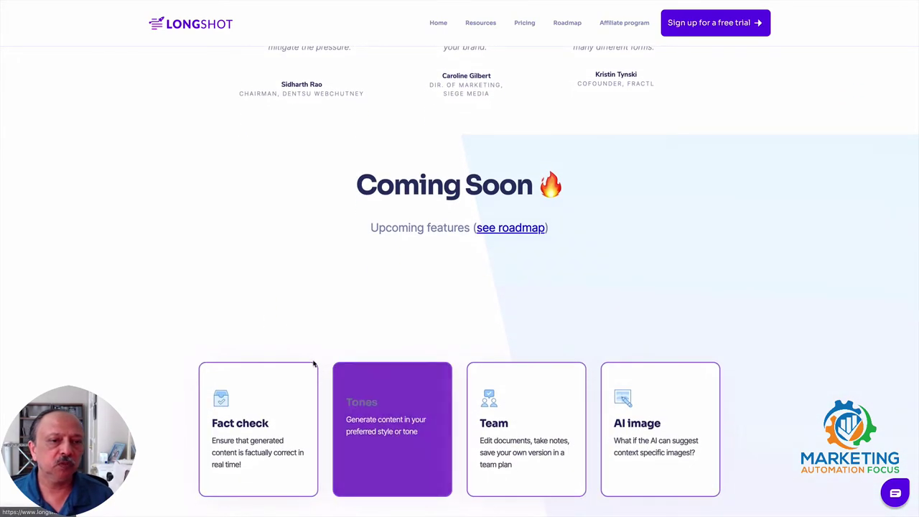
{"action": "scroll", "coordinate": [296, 324], "scroll_direction": "down", "scroll_amount": 1}
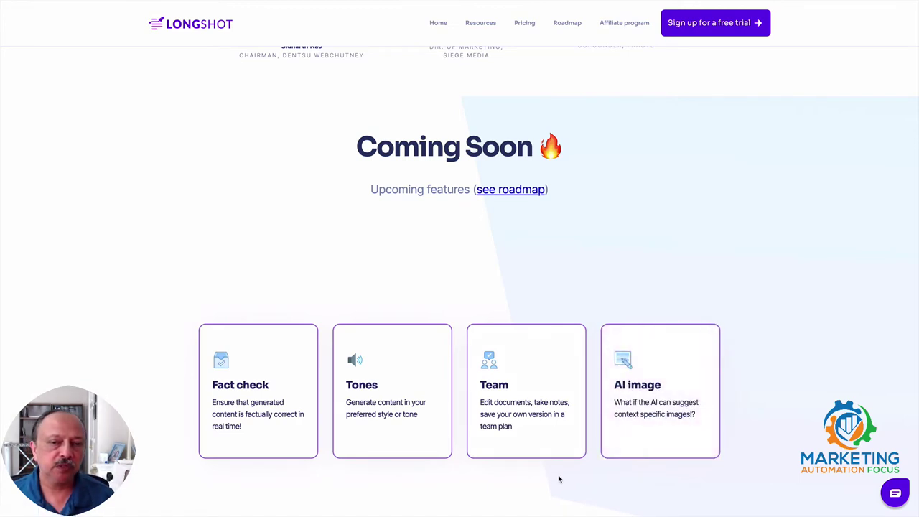
{"action": "scroll", "coordinate": [559, 479], "scroll_direction": "down", "scroll_amount": 1}
{"action": "scroll", "coordinate": [559, 479], "scroll_direction": "down", "scroll_amount": 2}
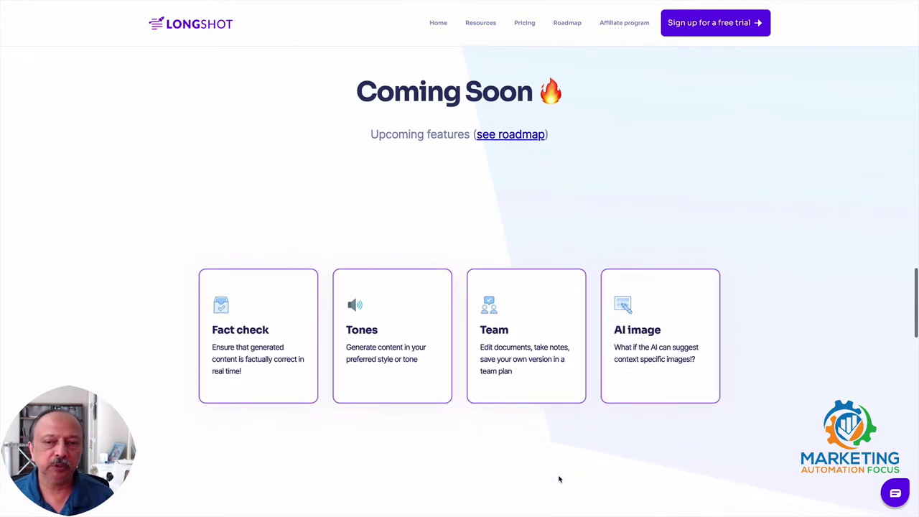
{"action": "scroll", "coordinate": [560, 478], "scroll_direction": "down", "scroll_amount": 1}
{"action": "scroll", "coordinate": [559, 479], "scroll_direction": "down", "scroll_amount": 3}
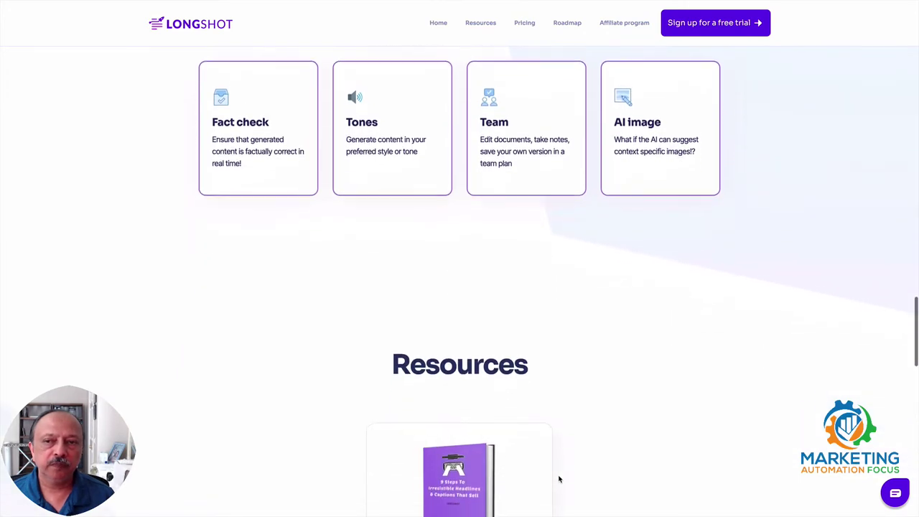
{"action": "scroll", "coordinate": [559, 479], "scroll_direction": "down", "scroll_amount": 2}
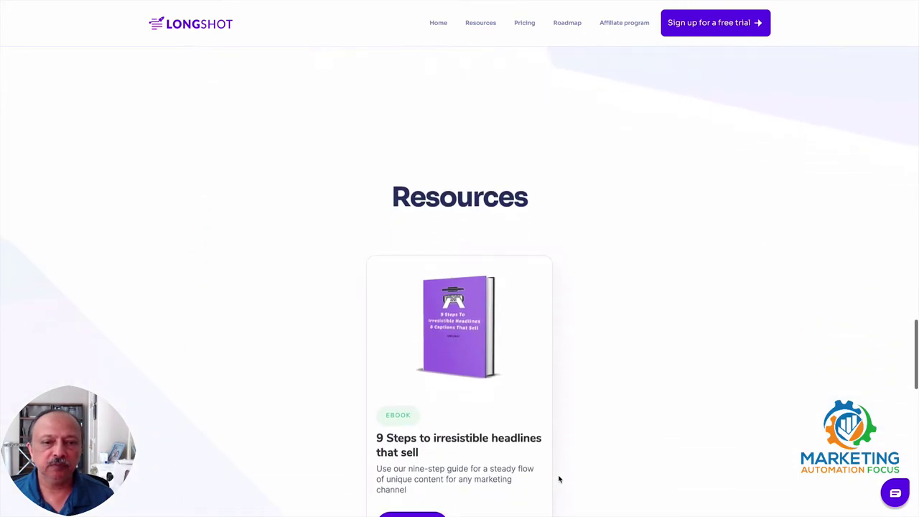
{"action": "scroll", "coordinate": [559, 479], "scroll_direction": "down", "scroll_amount": 2}
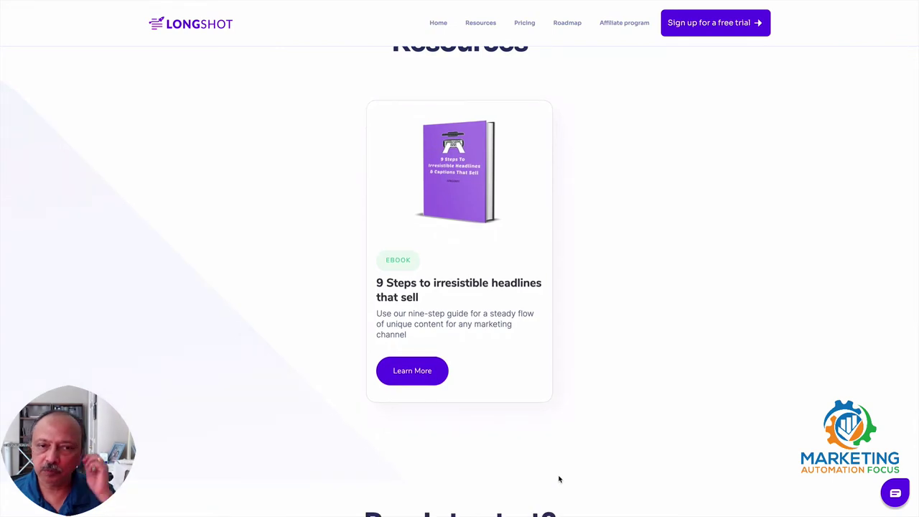
{"action": "scroll", "coordinate": [559, 478], "scroll_direction": "down", "scroll_amount": 1}
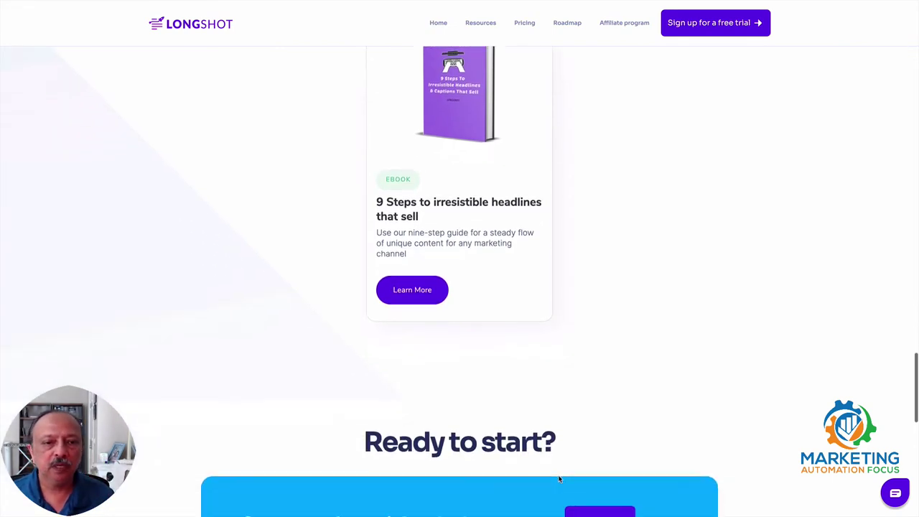
{"action": "scroll", "coordinate": [559, 478], "scroll_direction": "down", "scroll_amount": 2}
{"action": "scroll", "coordinate": [559, 479], "scroll_direction": "up", "scroll_amount": 3}
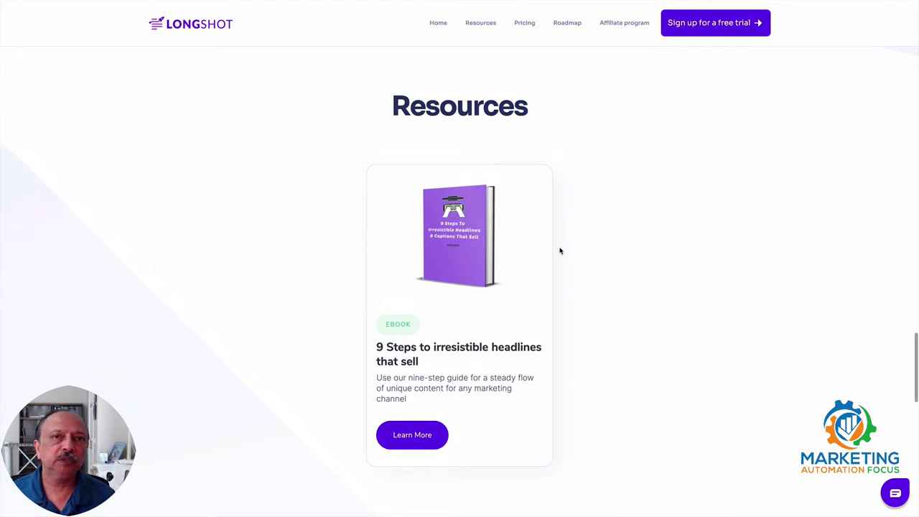
Review the LongShot AI pricing plans, then reach My First Project's Blogs page
{"action": "left_click", "coordinate": [522, 26]}
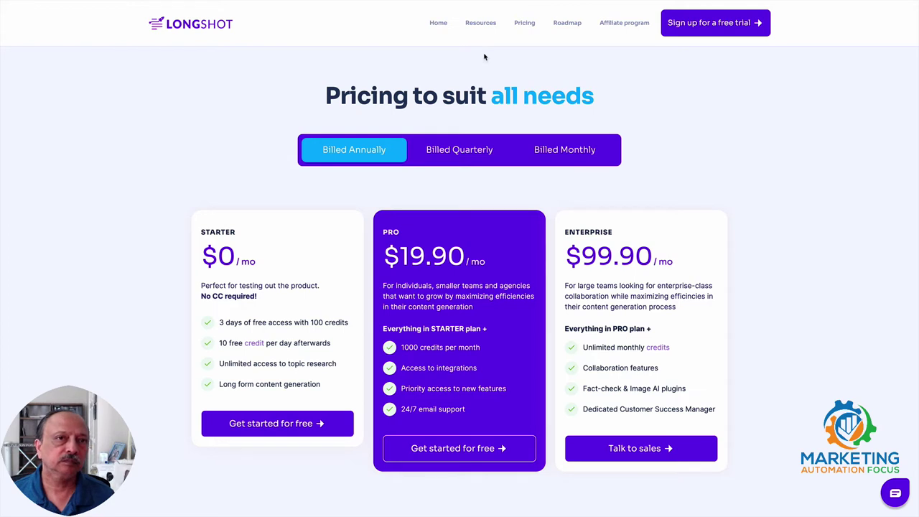
{"action": "left_click", "coordinate": [480, 5]}
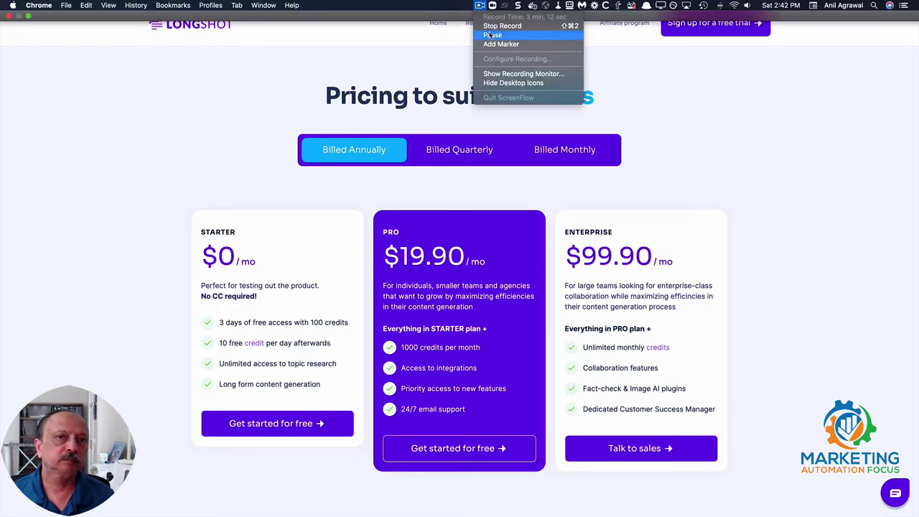
Step through the Headline, Outline and Blog walkthrough screens and finish the tutorial
{"action": "left_click", "coordinate": [492, 32]}
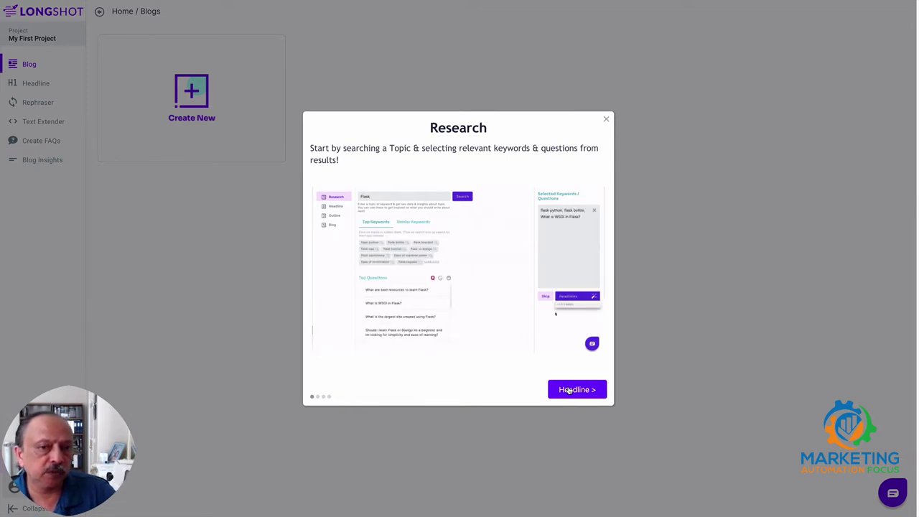
{"action": "left_click", "coordinate": [569, 390]}
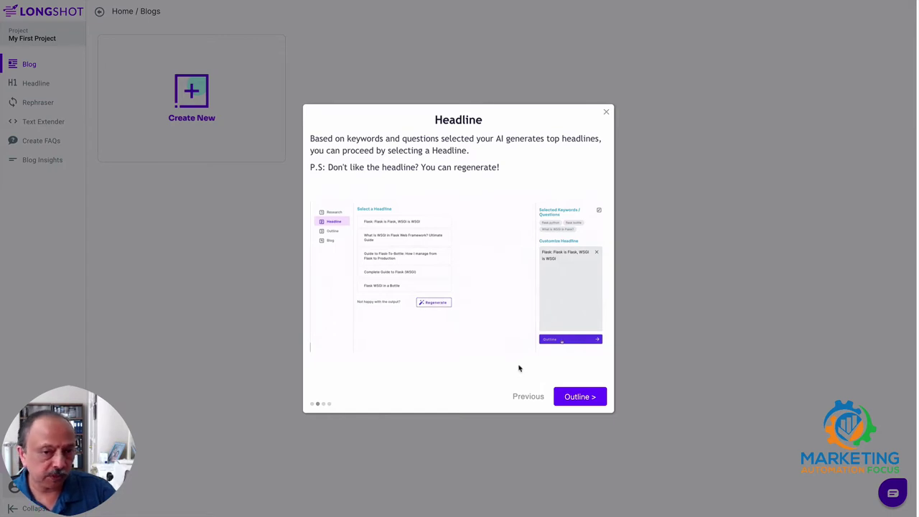
{"action": "left_click", "coordinate": [572, 398]}
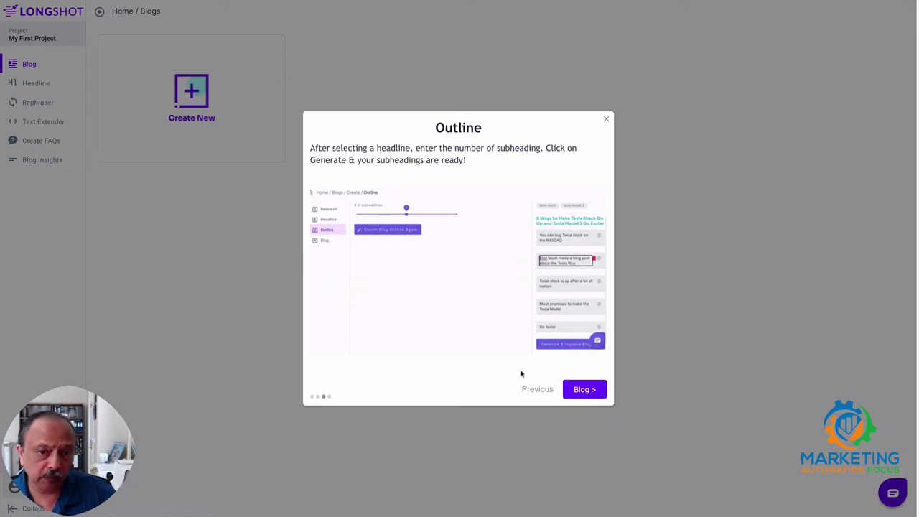
{"action": "left_click", "coordinate": [582, 391]}
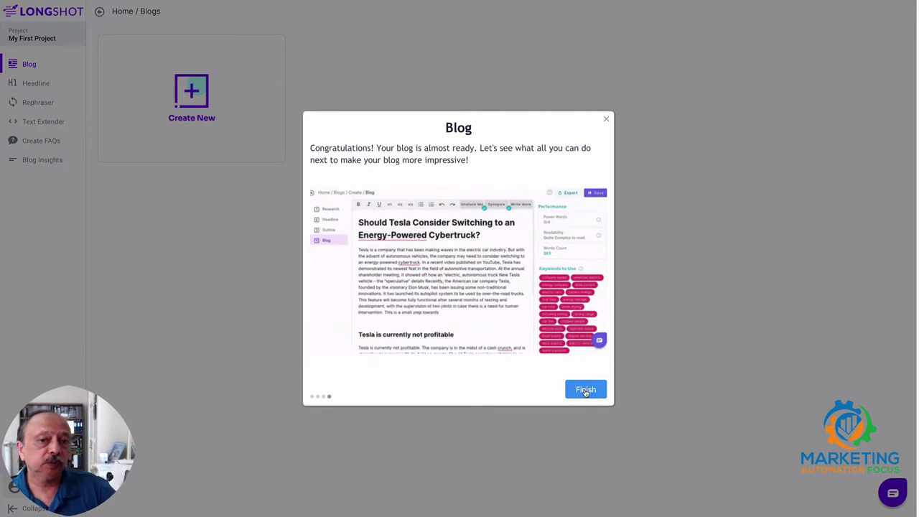
{"action": "left_click", "coordinate": [585, 391]}
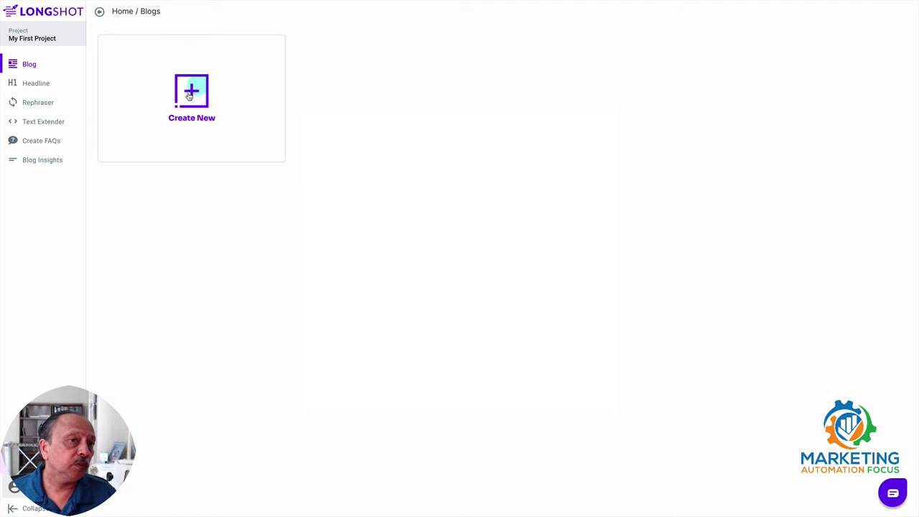
{"action": "left_click", "coordinate": [34, 85]}
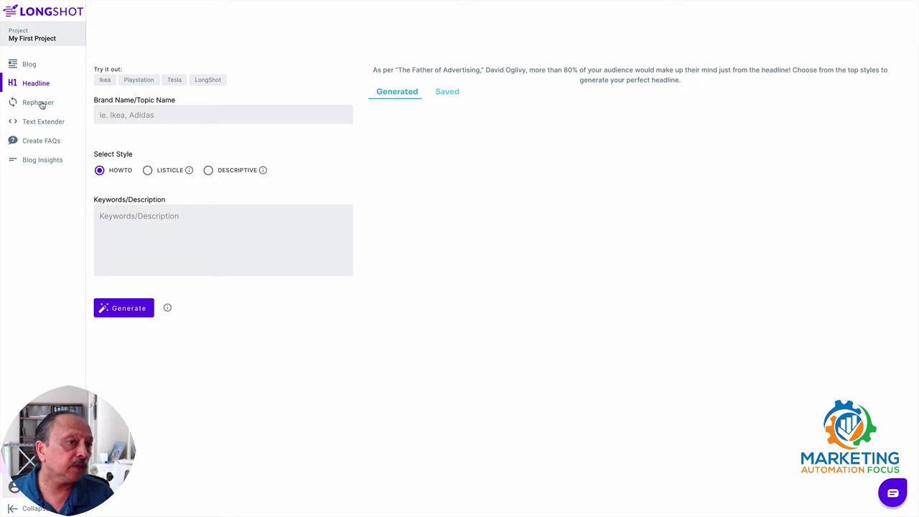
{"action": "left_click", "coordinate": [41, 103]}
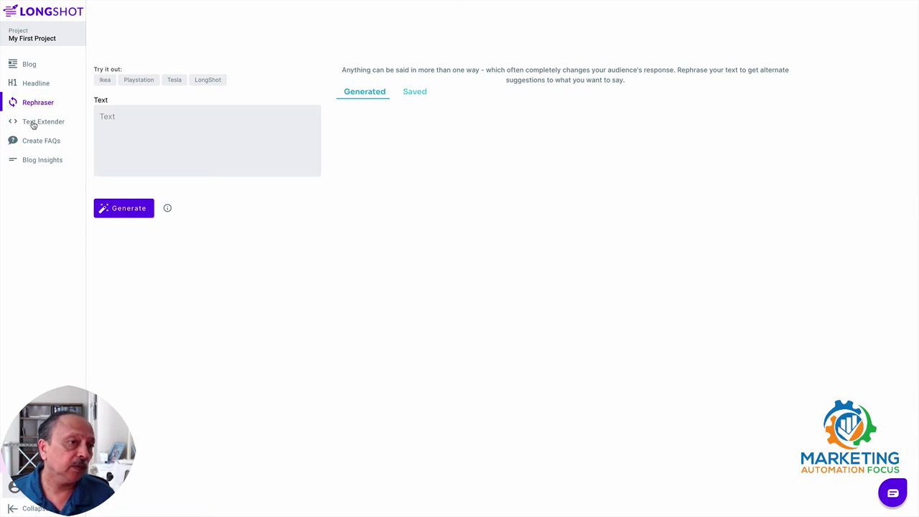
{"action": "left_click", "coordinate": [33, 123]}
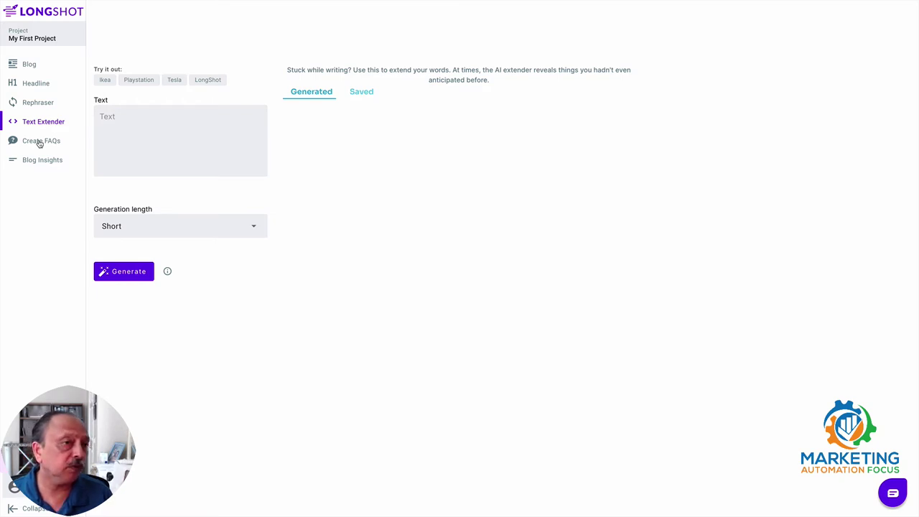
{"action": "left_click", "coordinate": [39, 143]}
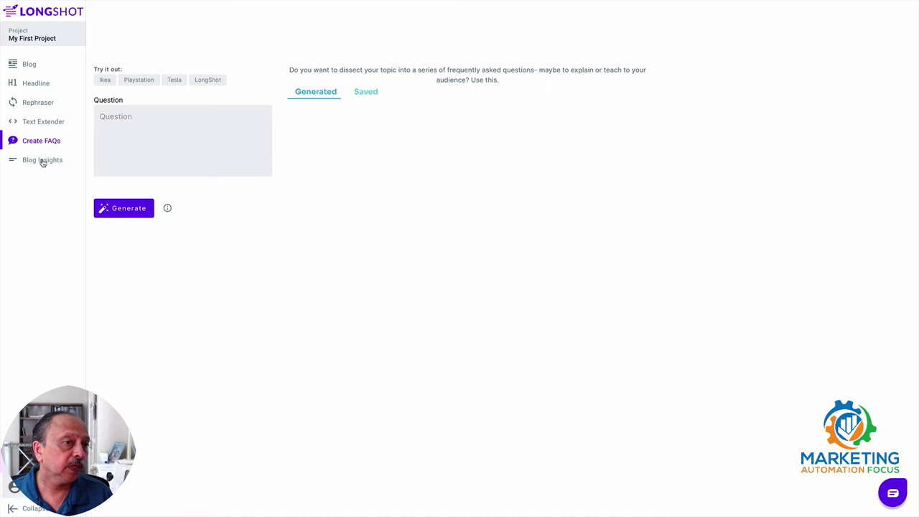
{"action": "left_click", "coordinate": [42, 162]}
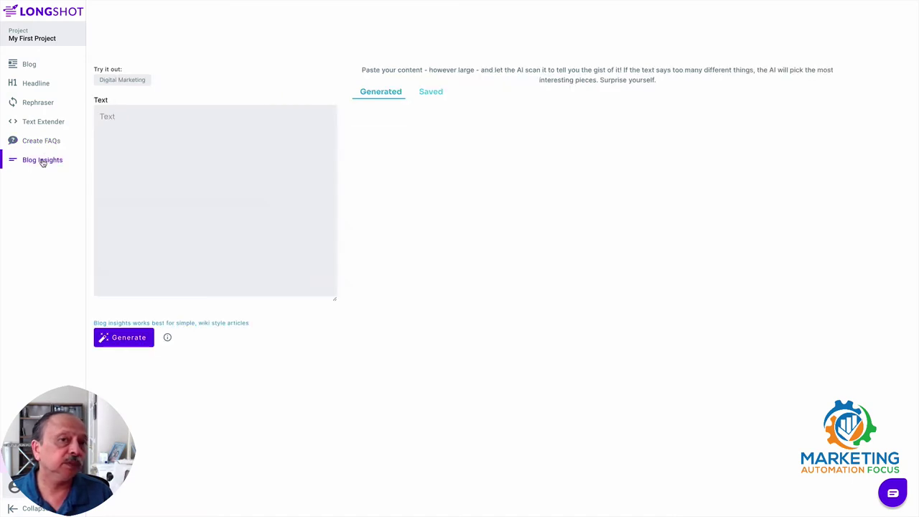
{"action": "left_click", "coordinate": [34, 42]}
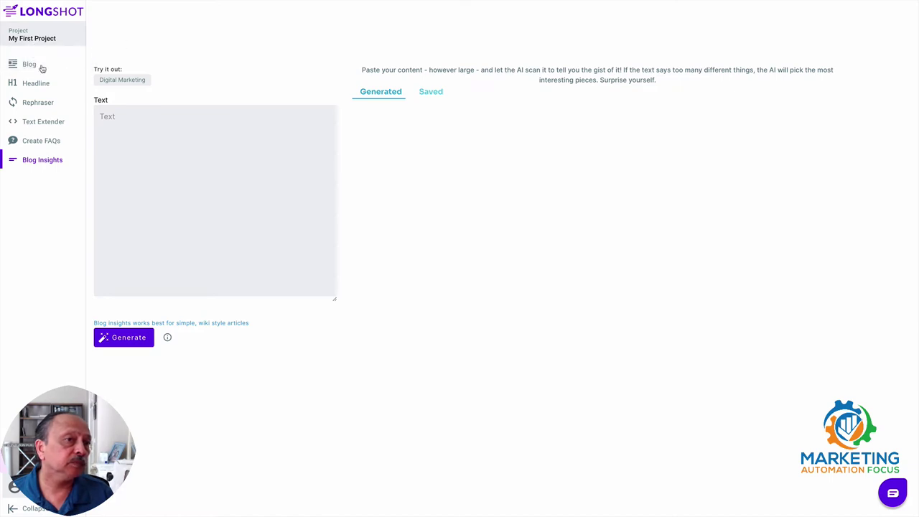
{"action": "left_click", "coordinate": [42, 68]}
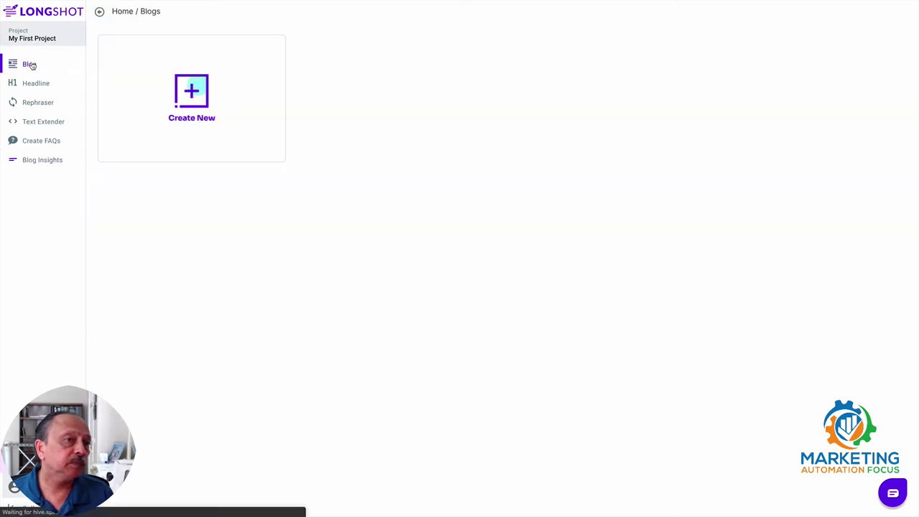
Create a new blog and enter 'bath bombs' as the research topic
{"action": "left_click", "coordinate": [191, 91]}
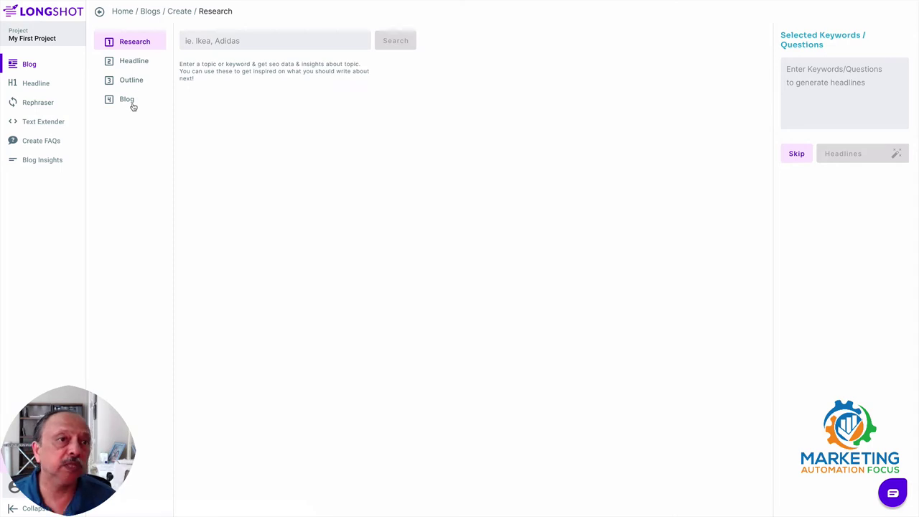
{"action": "left_click", "coordinate": [222, 41]}
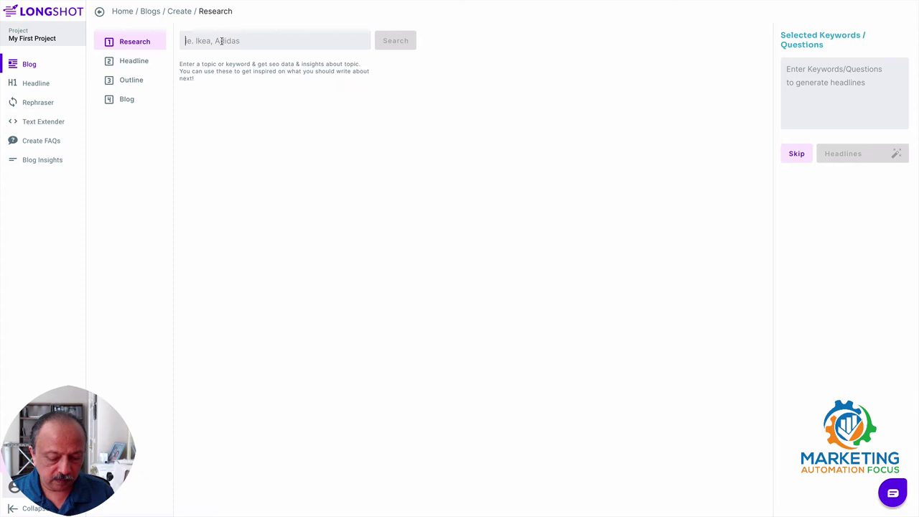
{"action": "type", "text": "bath "}
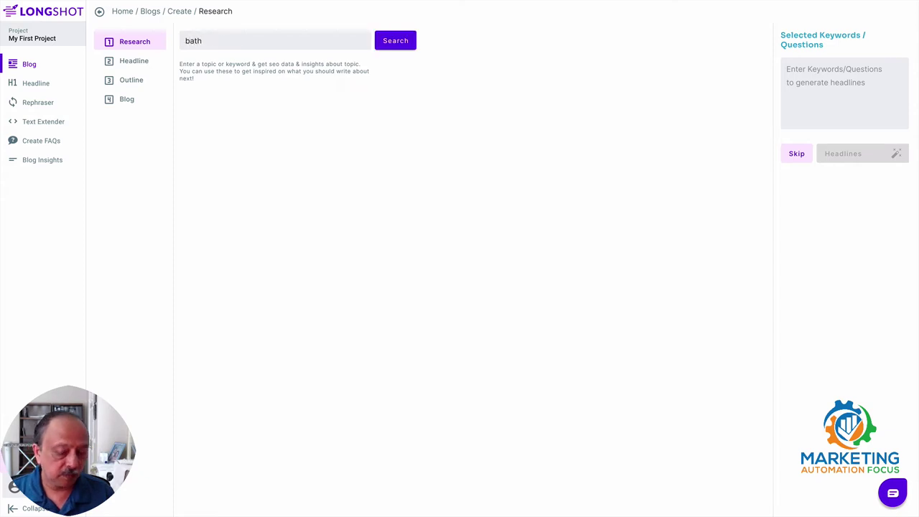
{"action": "type", "text": "bom"}
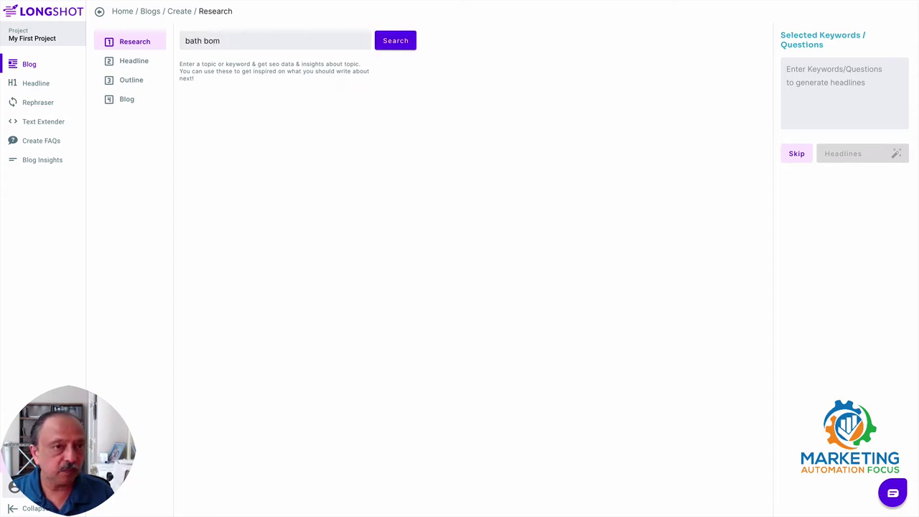
{"action": "type", "text": "bs"}
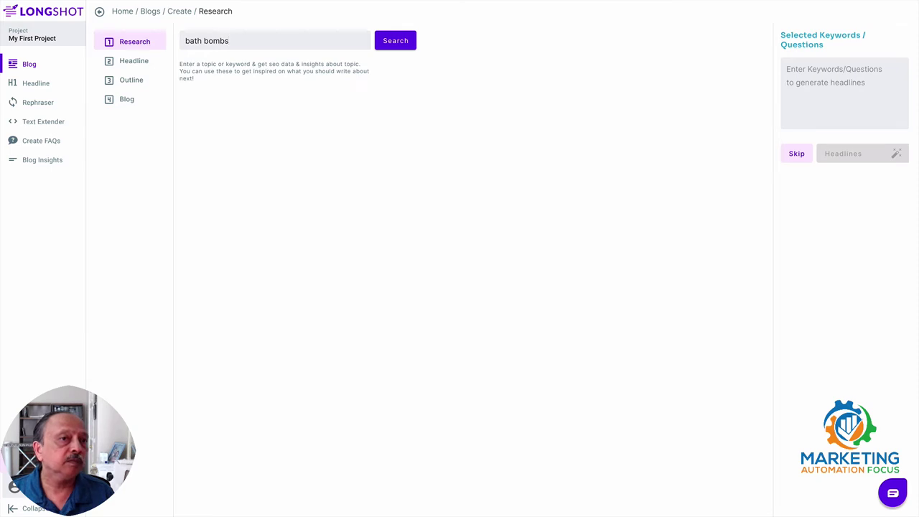
Research 'bath bombs' to show top keywords, questions and a 246,000 search volume
{"action": "left_click", "coordinate": [396, 46]}
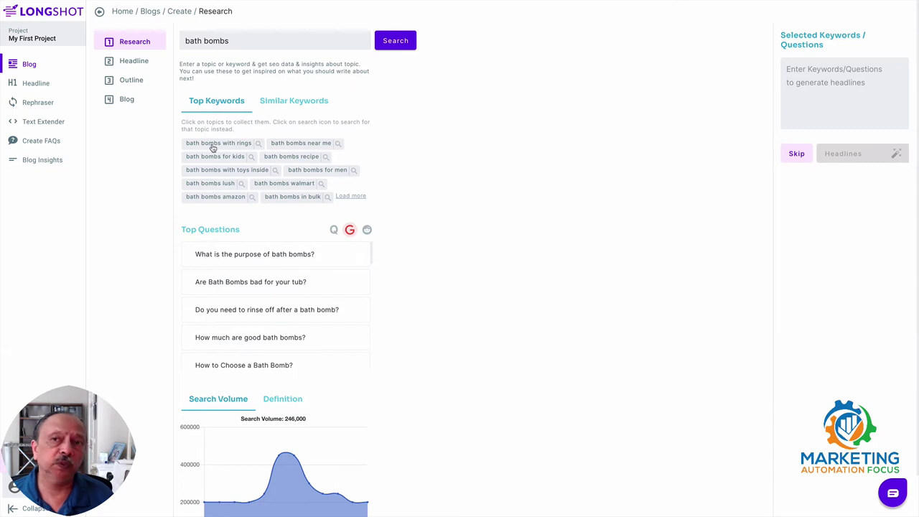
Expand the topic to 'best bath bombs or shower steamers' and search it
{"action": "left_click", "coordinate": [185, 41]}
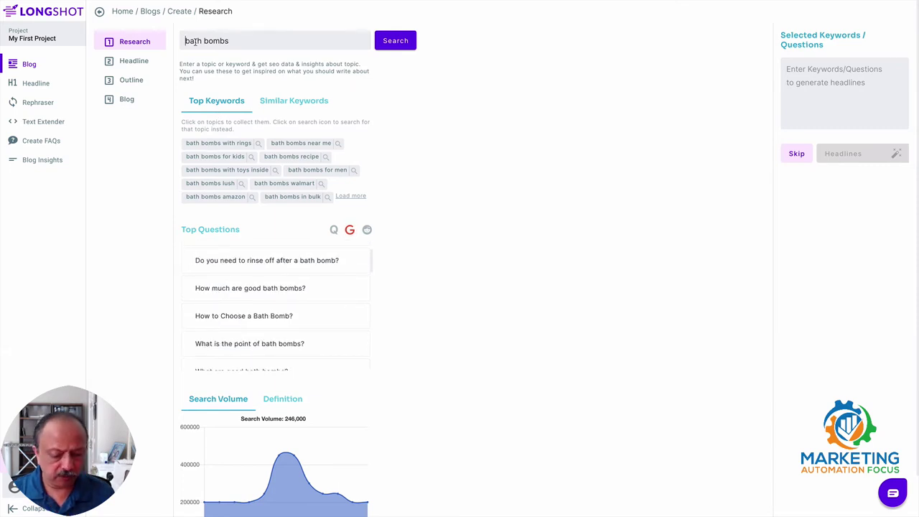
{"action": "type", "text": "best"}
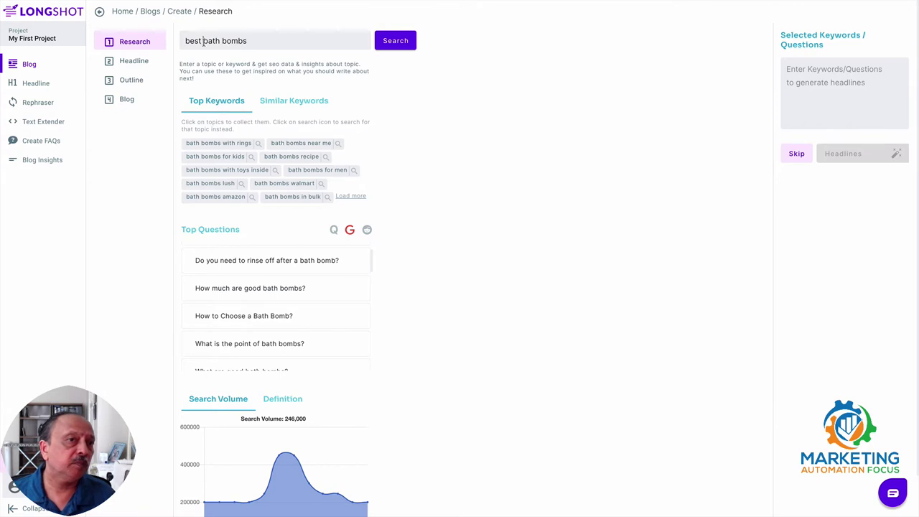
{"action": "left_click", "coordinate": [249, 41]}
{"action": "type", "text": "or"}
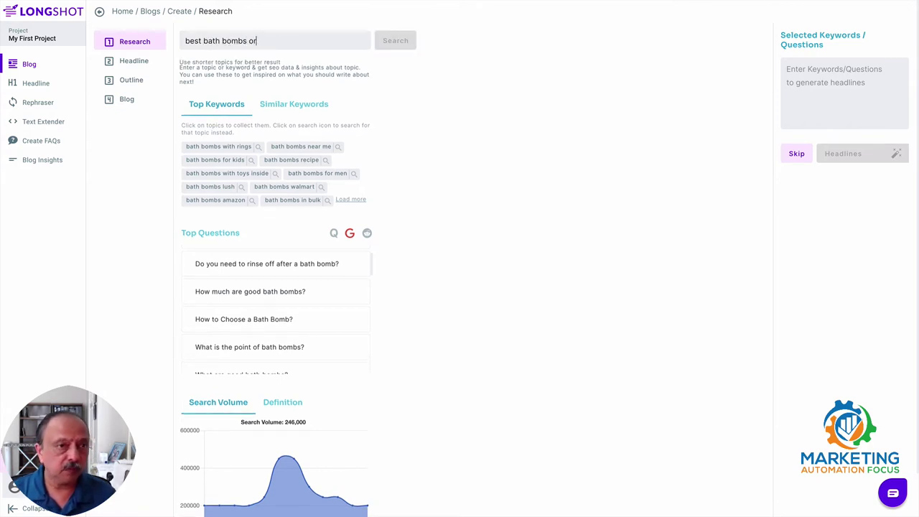
{"action": "type", "text": " shower ste"}
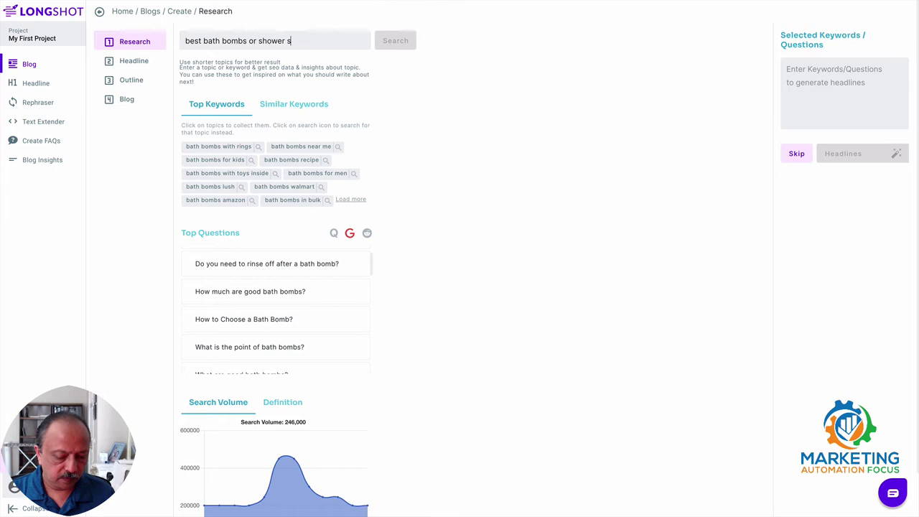
{"action": "type", "text": "amers"}
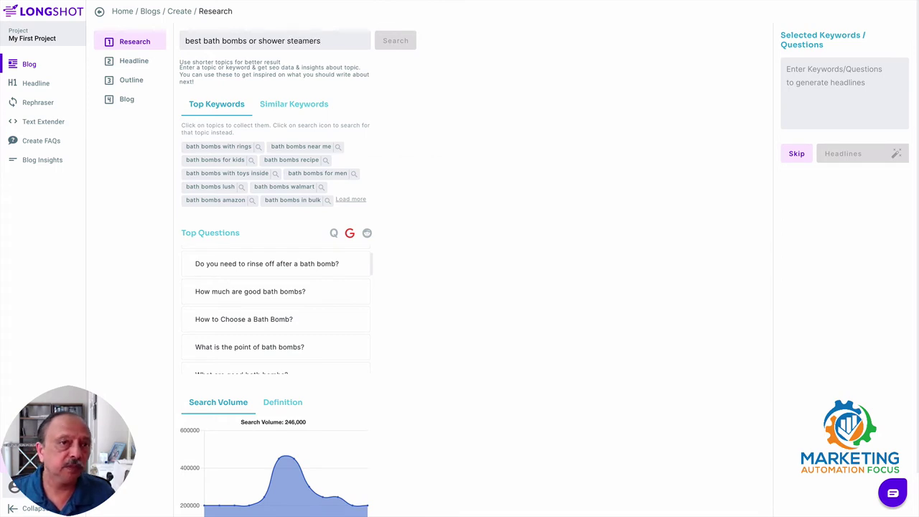
{"action": "left_click", "coordinate": [389, 43]}
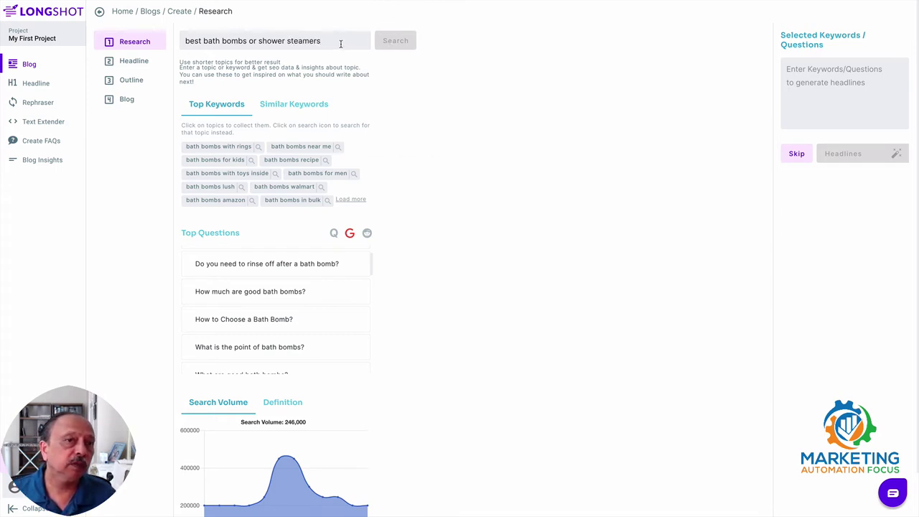
Trim the topic down to 'best shower bombs' and run the research again
{"action": "left_click_drag", "start_coordinate": [340, 41], "coordinate": [288, 42]}
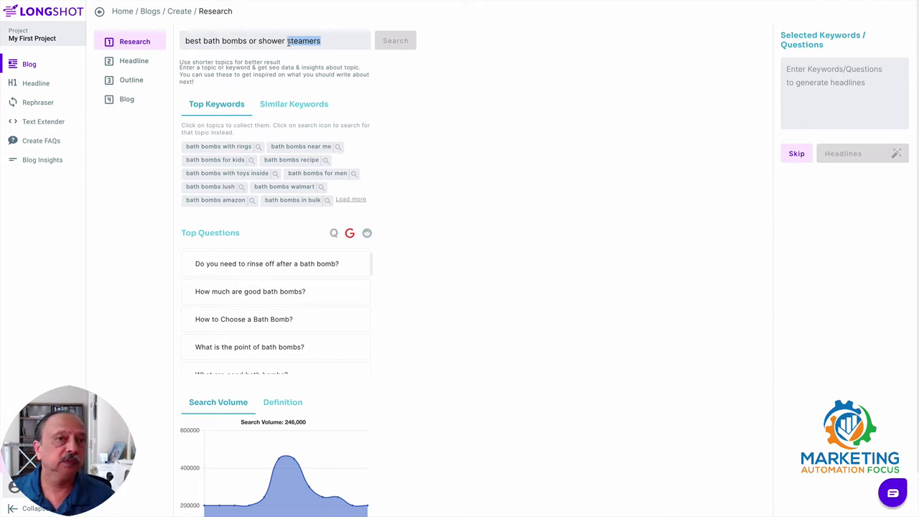
{"action": "key", "text": "BackSpace"}
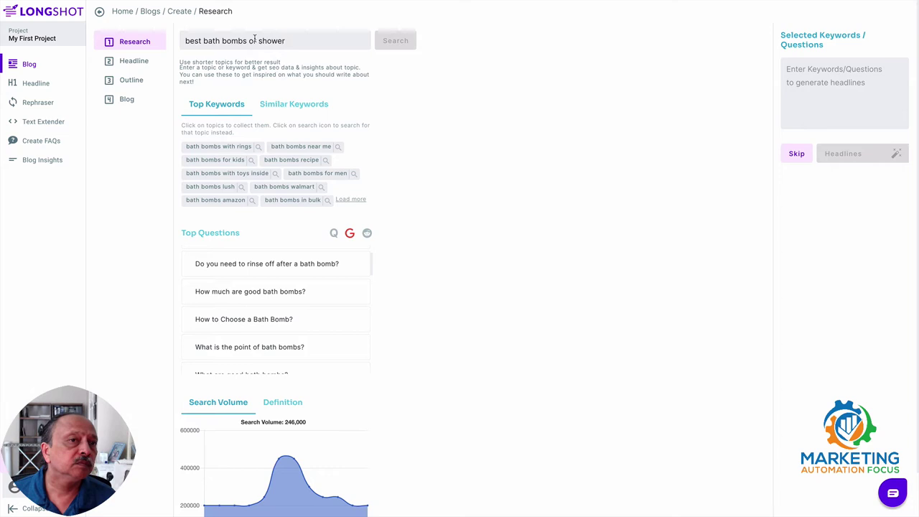
{"action": "left_click_drag", "start_coordinate": [248, 40], "coordinate": [333, 40]}
{"action": "key", "text": "BackSpace"}
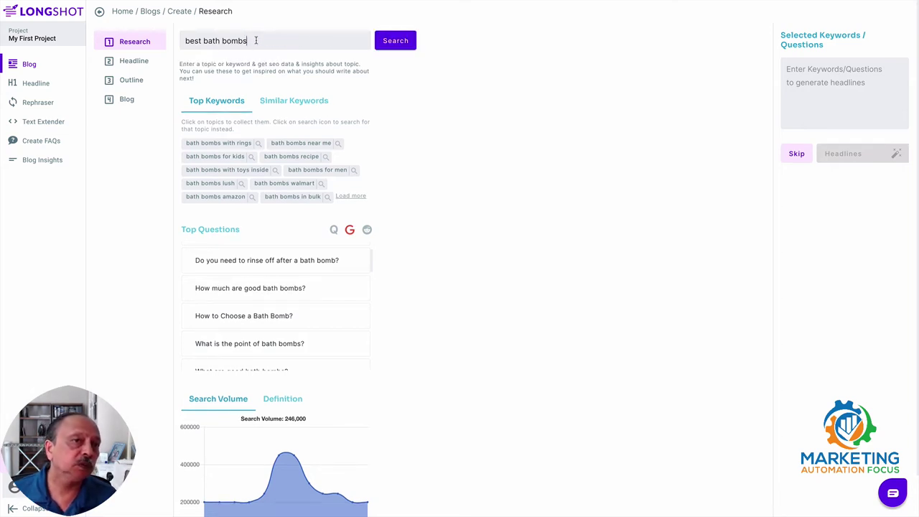
{"action": "left_click_drag", "start_coordinate": [255, 40], "coordinate": [180, 40]}
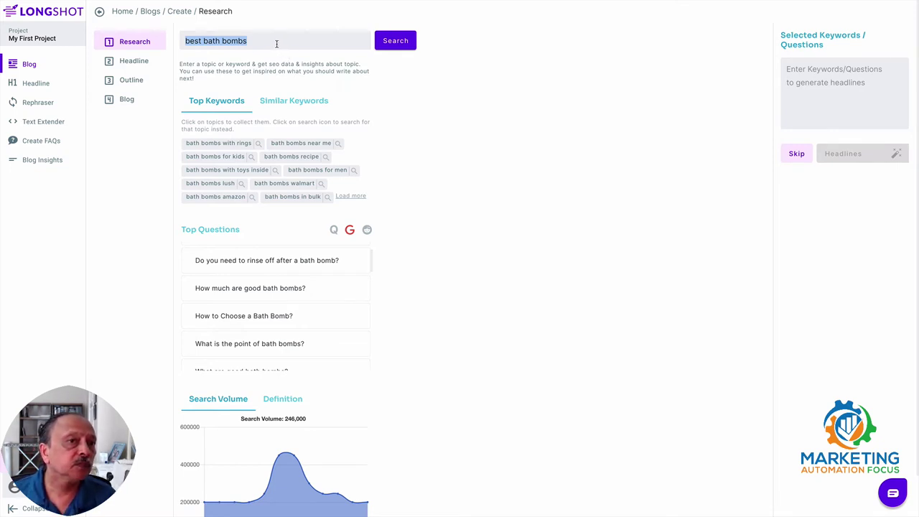
{"action": "left_click", "coordinate": [203, 41]}
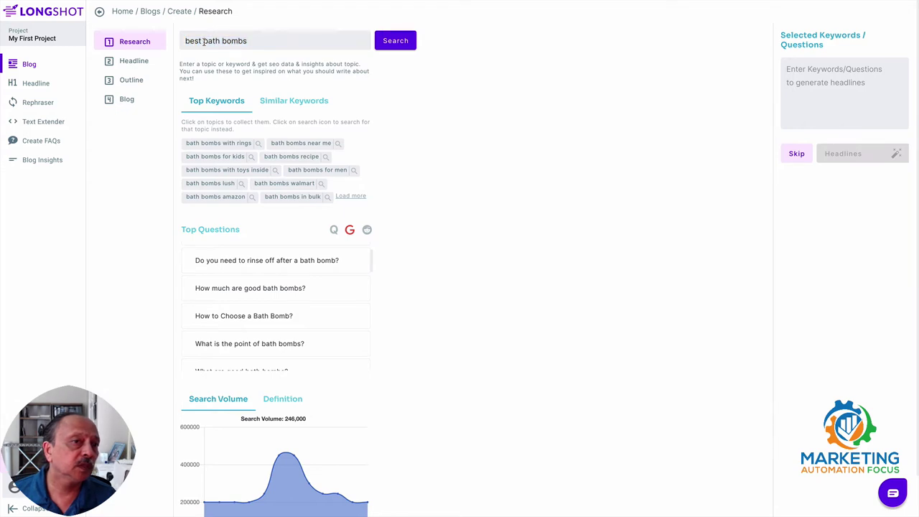
{"action": "left_click_drag", "start_coordinate": [203, 42], "coordinate": [219, 41]}
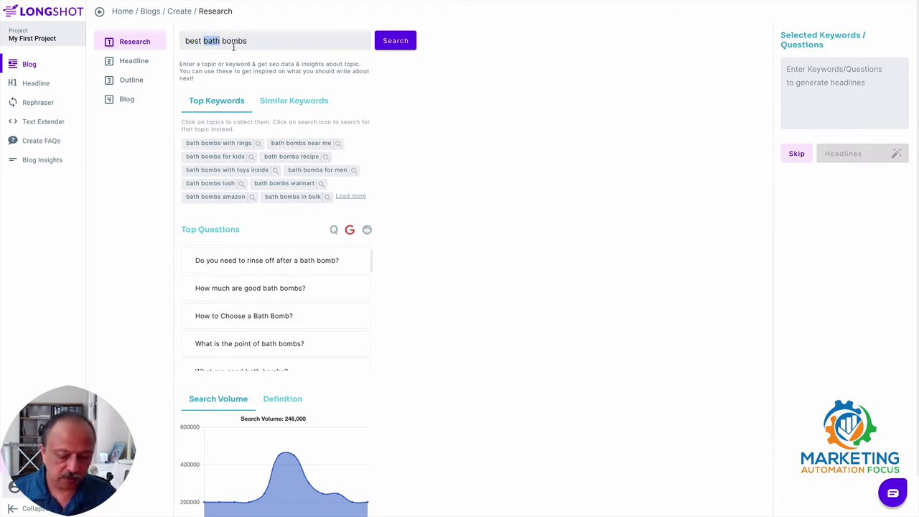
{"action": "type", "text": "sh"}
{"action": "key", "text": "BackSpace"}
{"action": "key", "text": "BackSpace"}
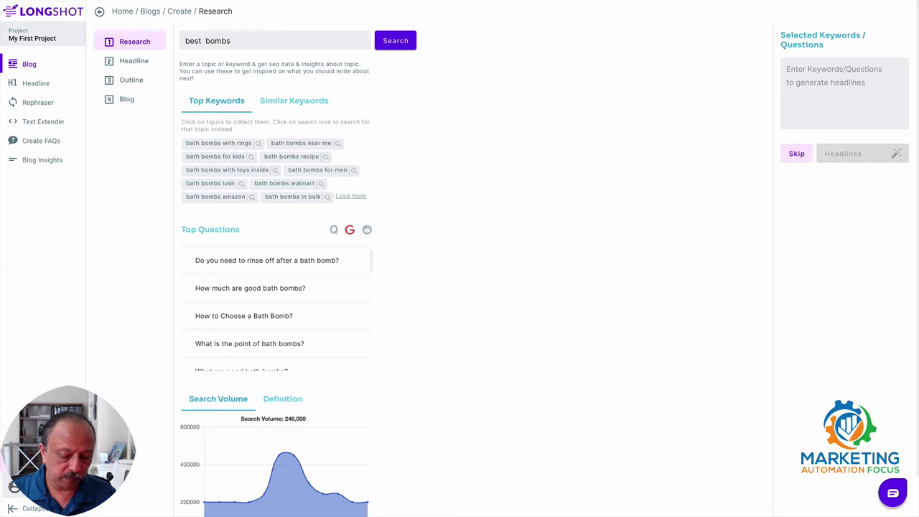
{"action": "type", "text": "showe"}
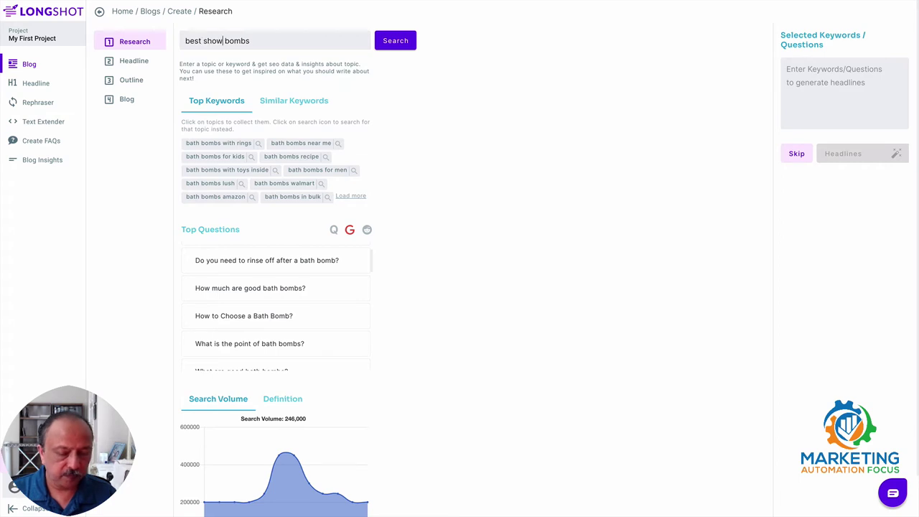
{"action": "type", "text": "r"}
{"action": "left_click", "coordinate": [391, 41]}
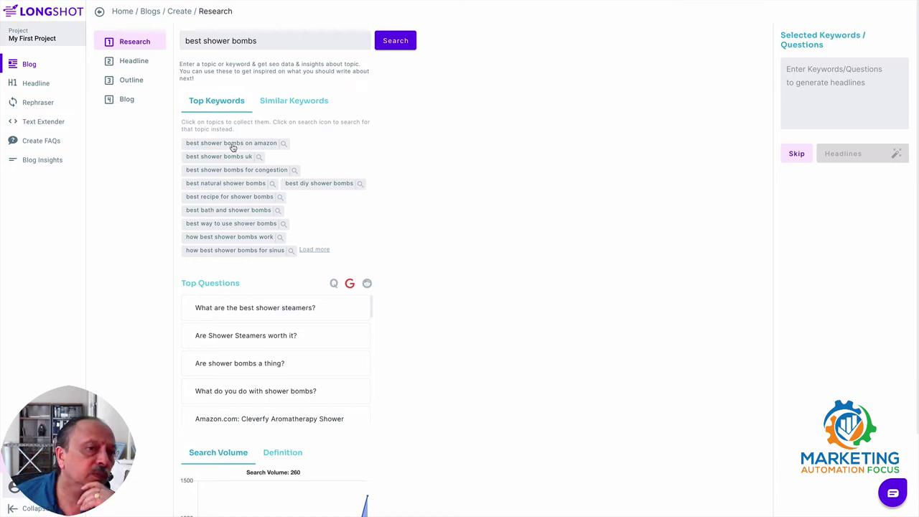
Select the Amazon, natural, and bath-and-shower 'best shower bombs' keywords plus the best shower steamers question
{"action": "left_click", "coordinate": [232, 146]}
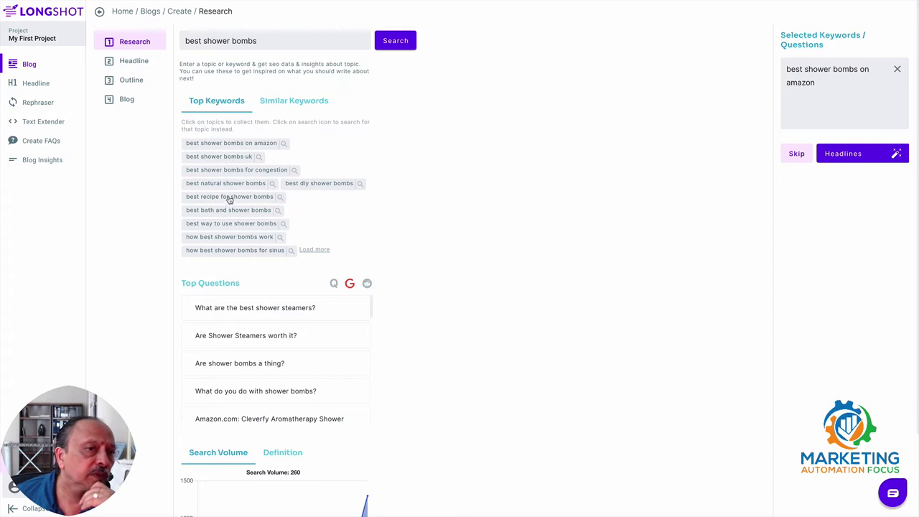
{"action": "left_click", "coordinate": [230, 186]}
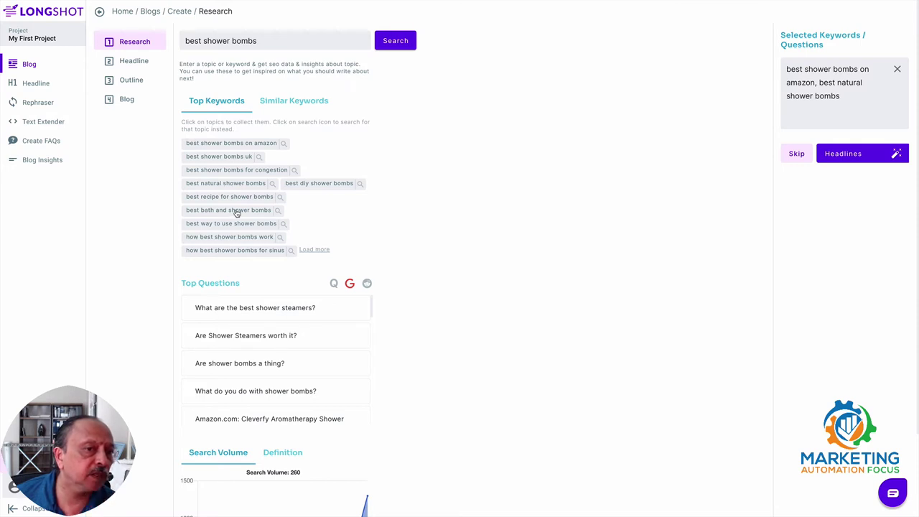
{"action": "left_click", "coordinate": [237, 211]}
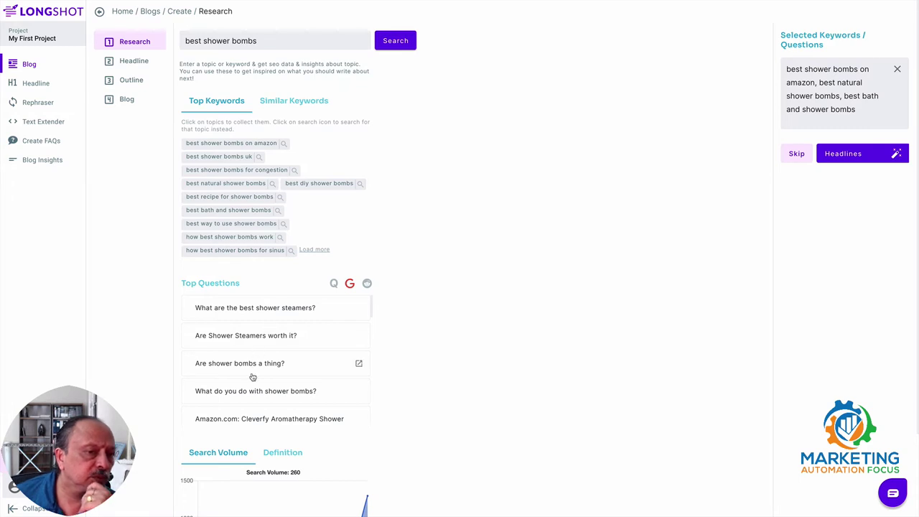
{"action": "mouse_move", "coordinate": [255, 308]}
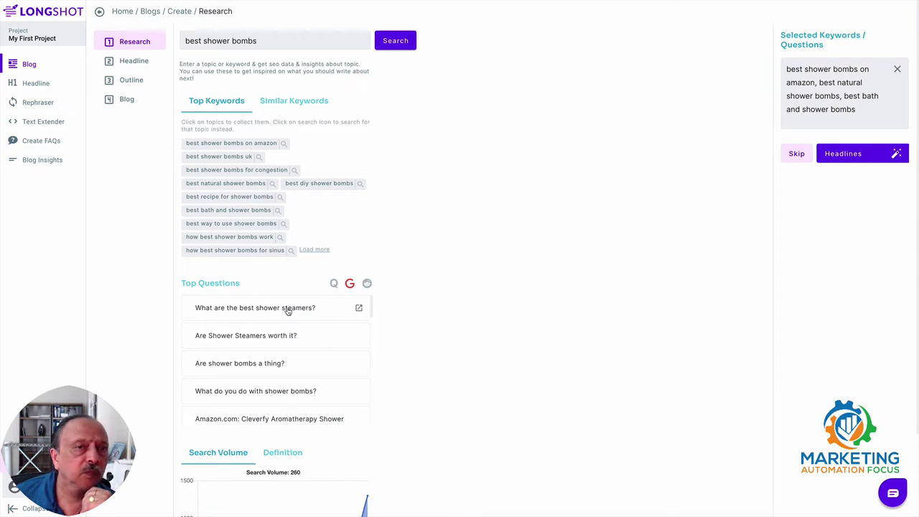
{"action": "left_click", "coordinate": [287, 310]}
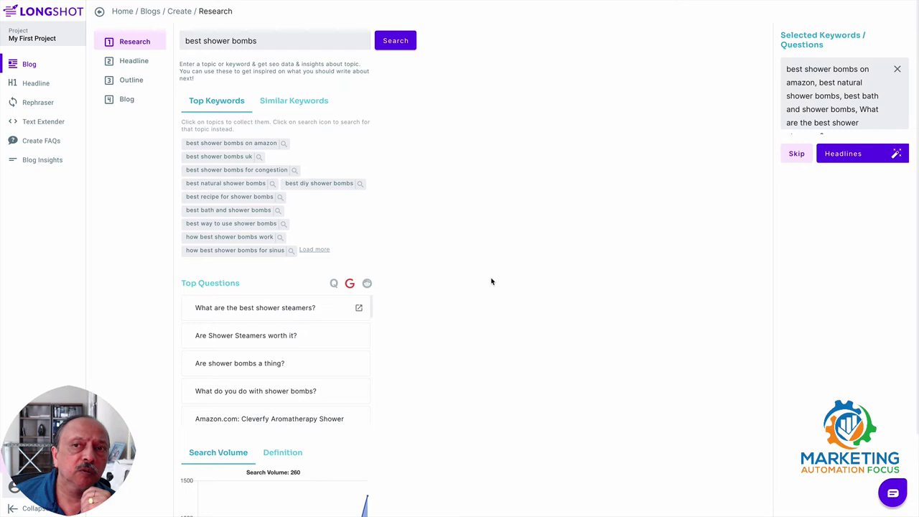
{"action": "scroll", "coordinate": [857, 95], "scroll_direction": "down", "scroll_amount": 1}
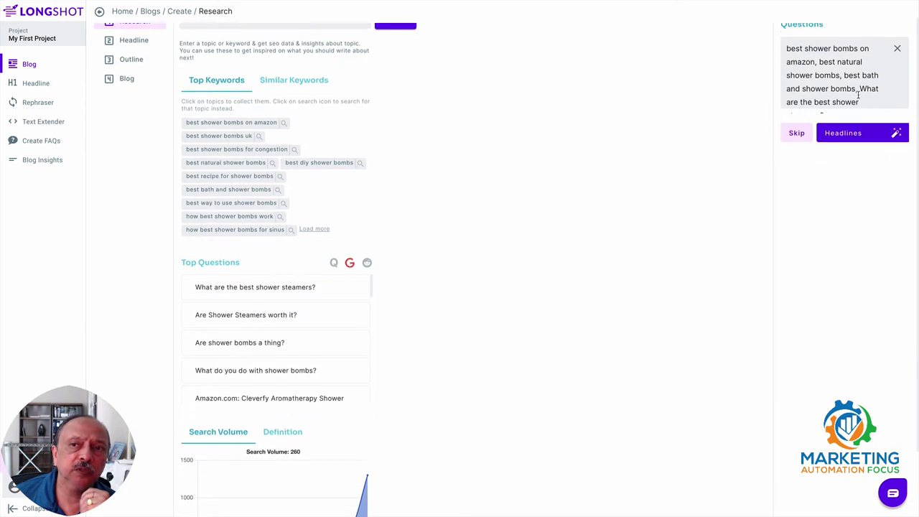
{"action": "scroll", "coordinate": [857, 95], "scroll_direction": "down", "scroll_amount": 1}
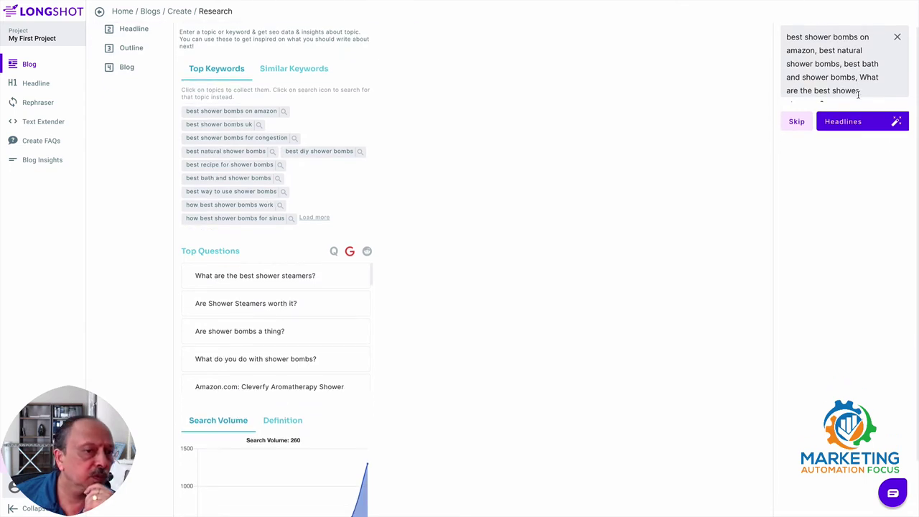
{"action": "scroll", "coordinate": [857, 95], "scroll_direction": "up", "scroll_amount": 2}
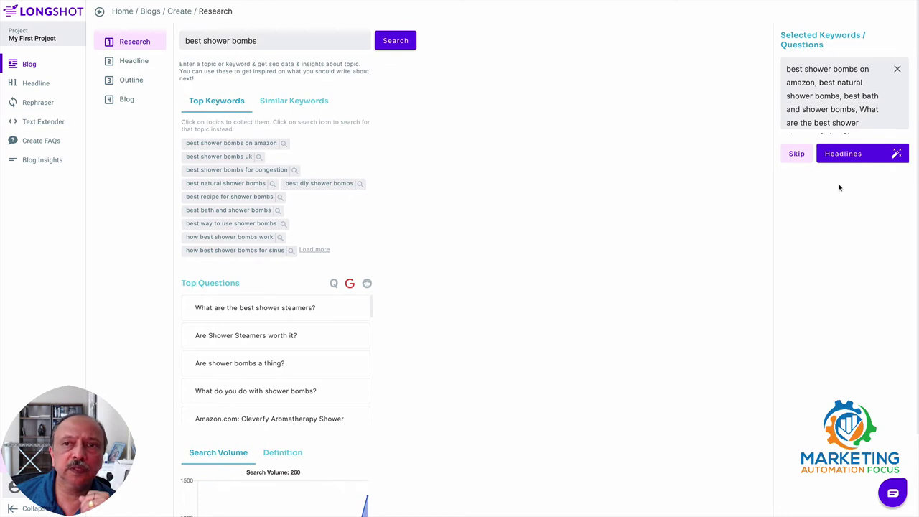
{"action": "mouse_move", "coordinate": [842, 121]}
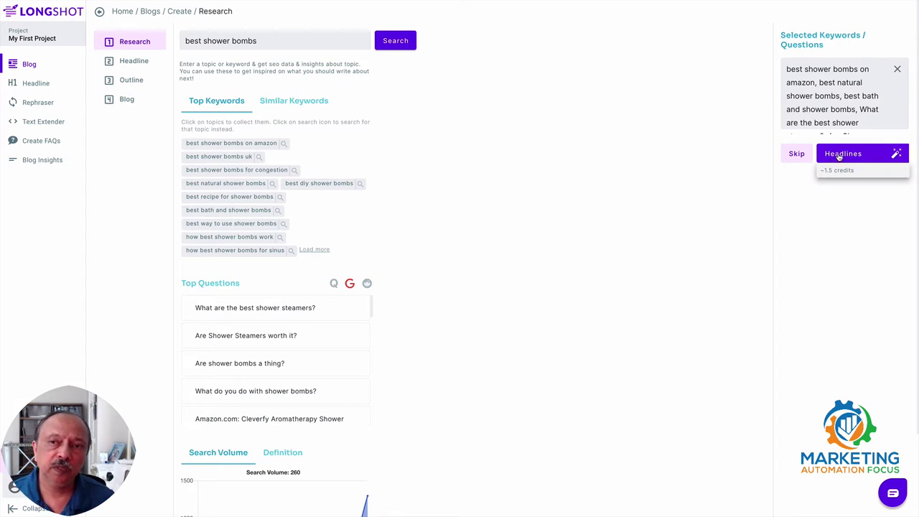
Generate headline suggestions from the selected shower bomb keywords
{"action": "left_click", "coordinate": [838, 157]}
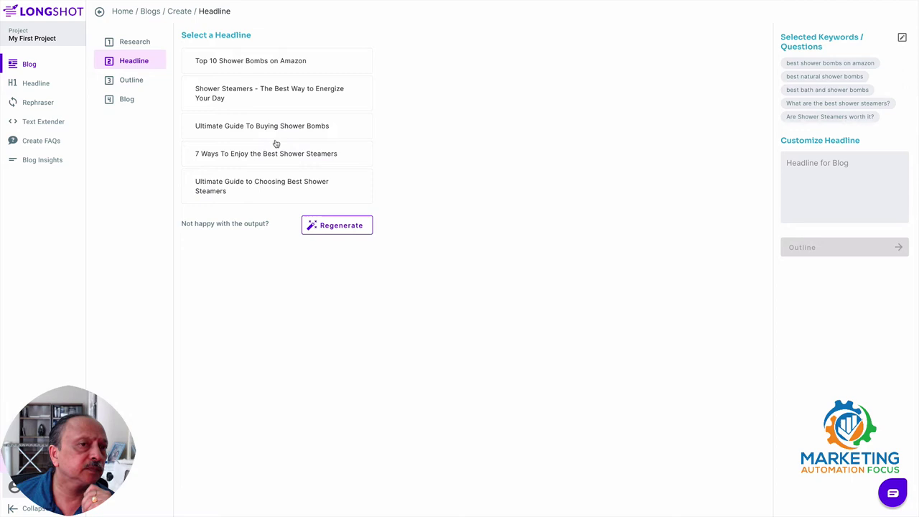
Choose 'Shower Steamers - The Best Way to Energize Your Day' and create its blog outline
{"action": "left_click", "coordinate": [268, 96]}
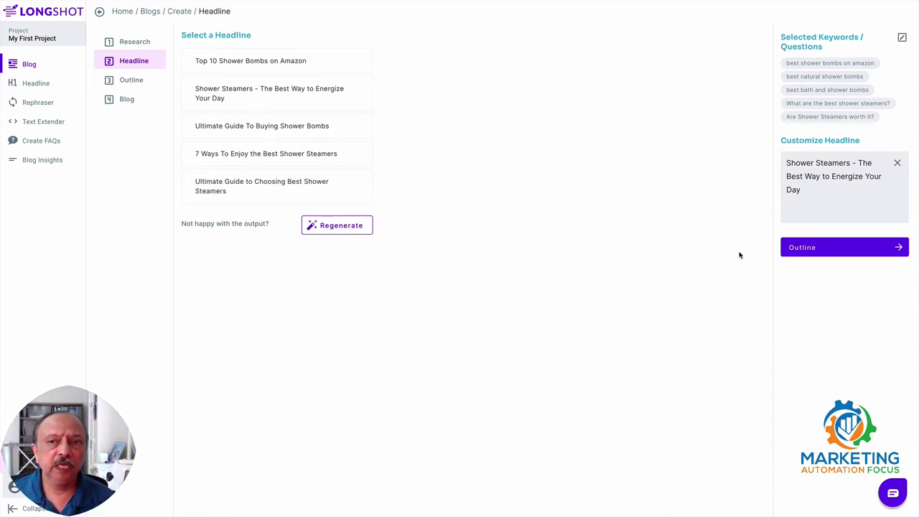
{"action": "left_click", "coordinate": [811, 249]}
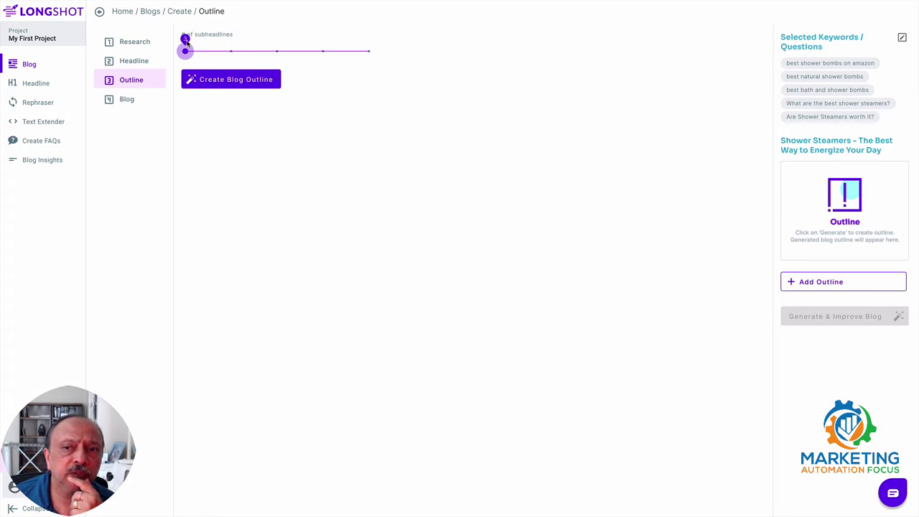
{"action": "left_click", "coordinate": [807, 282]}
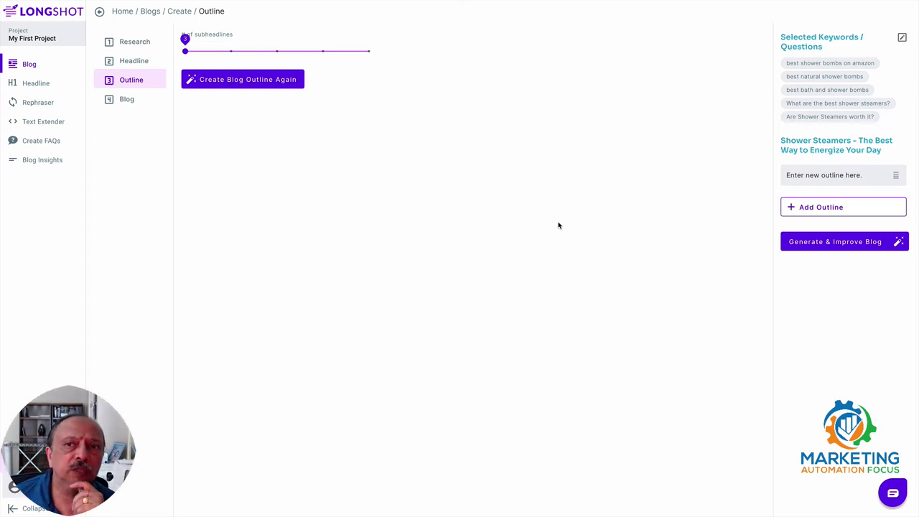
Drag the outline's number-of-subheadlines slider up to 5
{"action": "left_click", "coordinate": [133, 63]}
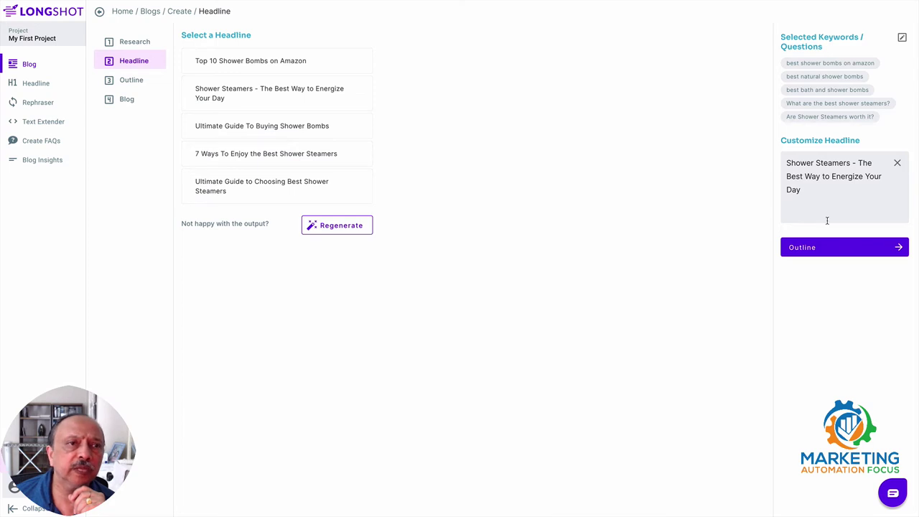
{"action": "left_click", "coordinate": [139, 81]}
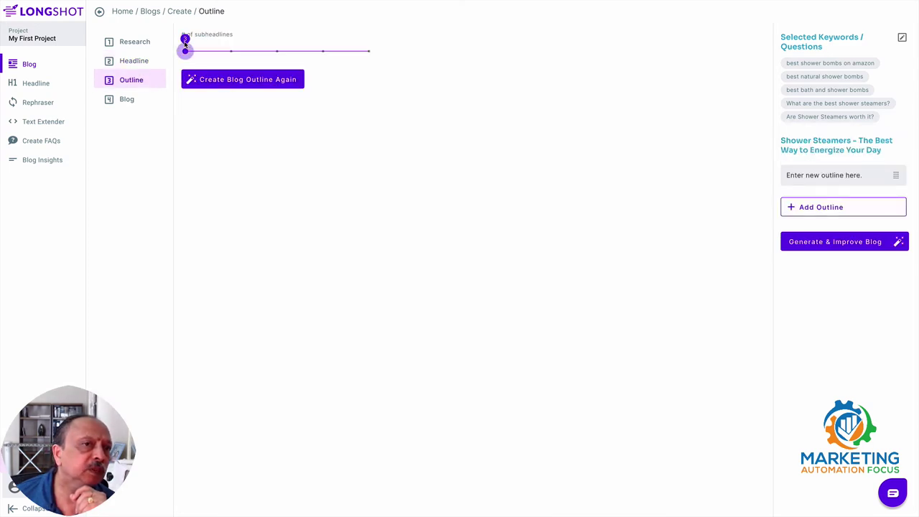
{"action": "mouse_move", "coordinate": [185, 47]}
{"action": "left_mouse_down"}
{"action": "mouse_move", "coordinate": [323, 50]}
{"action": "mouse_move", "coordinate": [280, 52]}
{"action": "left_mouse_up"}
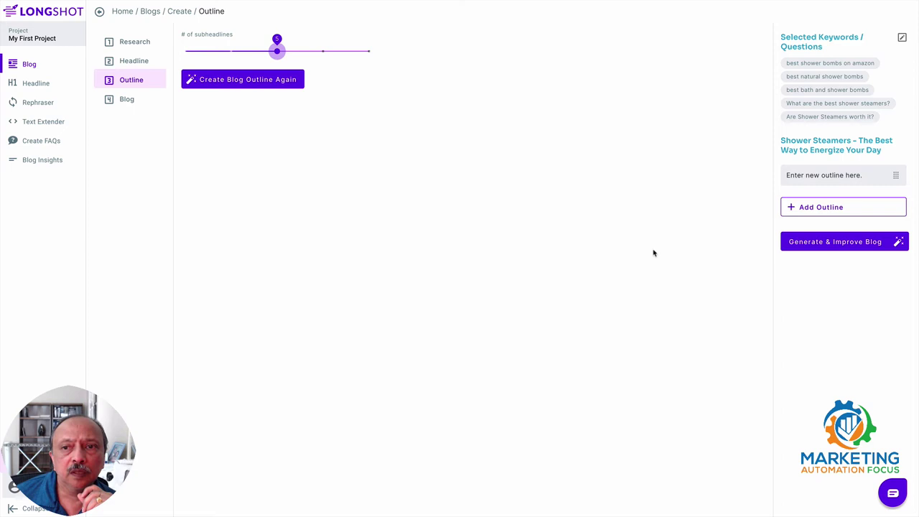
{"action": "mouse_move", "coordinate": [835, 241]}
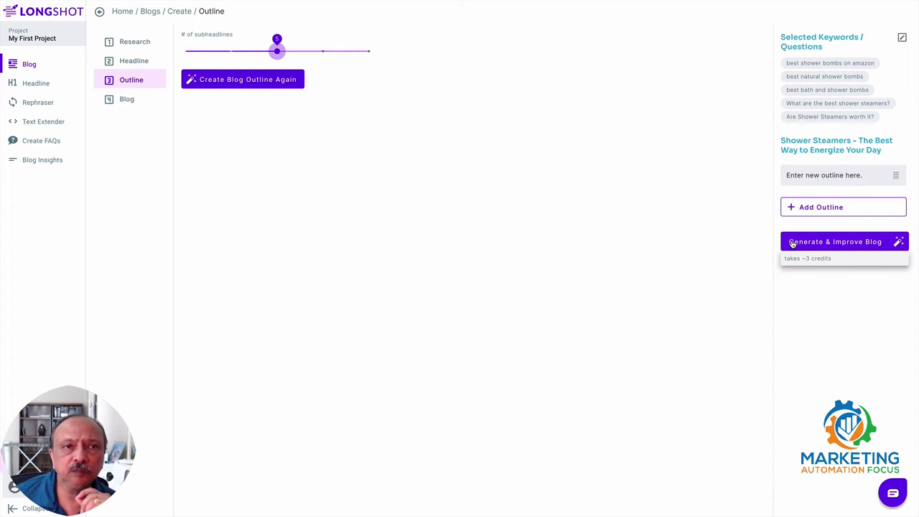
Regenerate the blog outline with five subheadlines and look over the results
{"action": "left_click", "coordinate": [242, 80]}
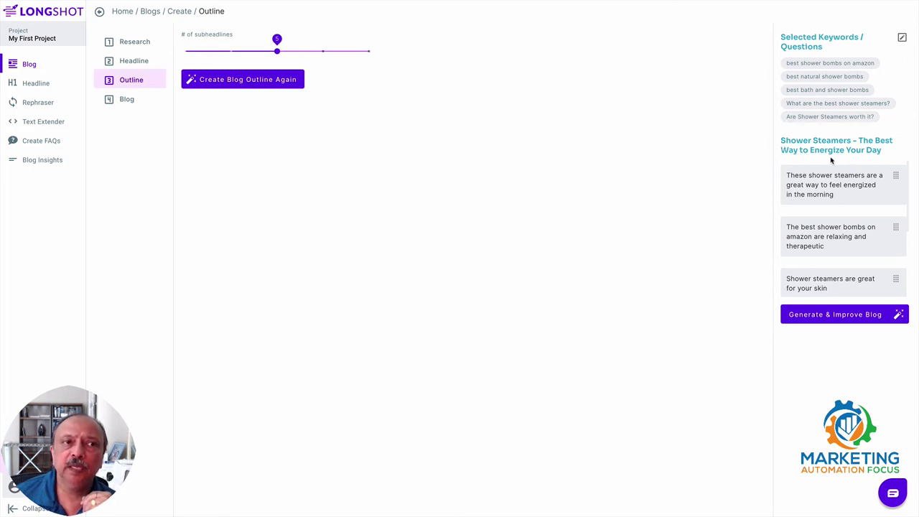
{"action": "mouse_move", "coordinate": [833, 187]}
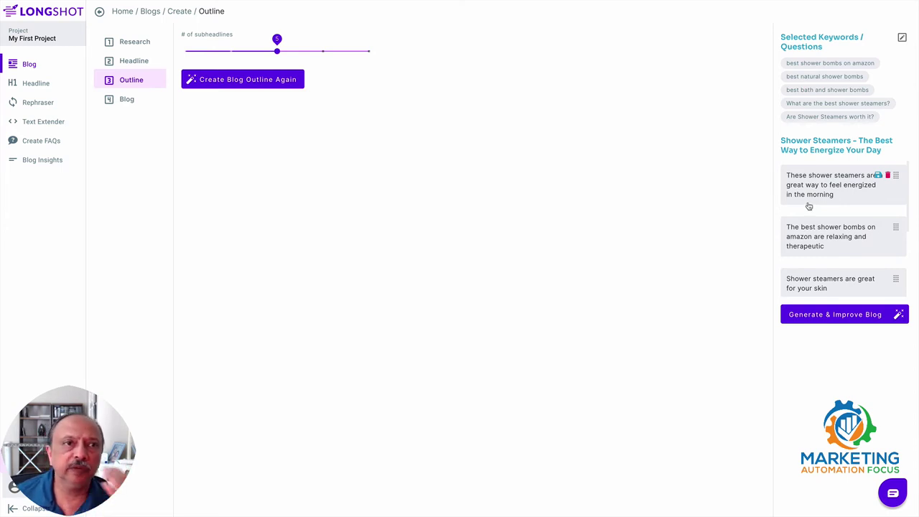
{"action": "scroll", "coordinate": [823, 236], "scroll_direction": "down", "scroll_amount": 1}
{"action": "scroll", "coordinate": [823, 237], "scroll_direction": "down", "scroll_amount": 2}
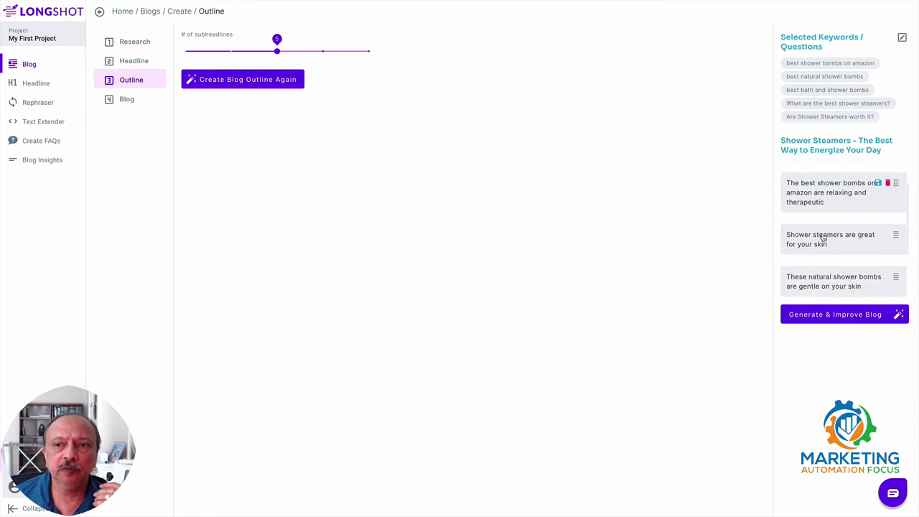
{"action": "scroll", "coordinate": [822, 237], "scroll_direction": "down", "scroll_amount": 3}
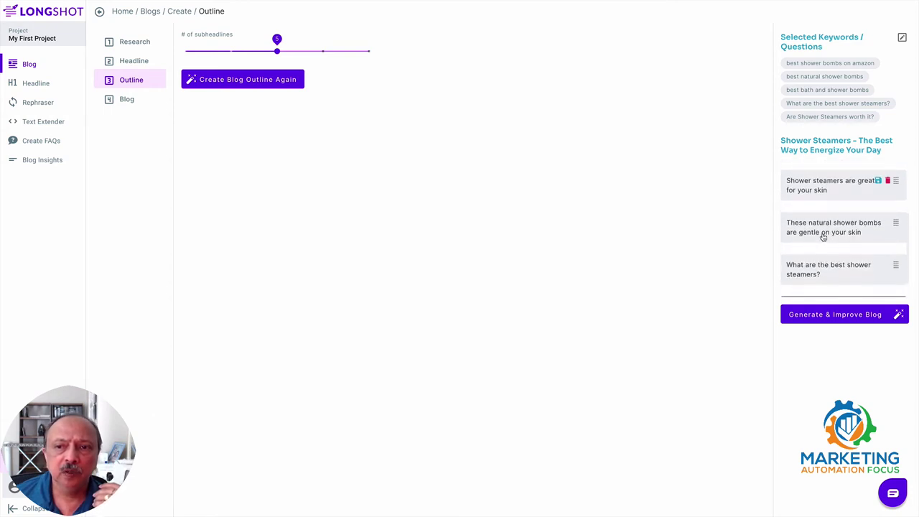
{"action": "scroll", "coordinate": [822, 236], "scroll_direction": "up", "scroll_amount": 1}
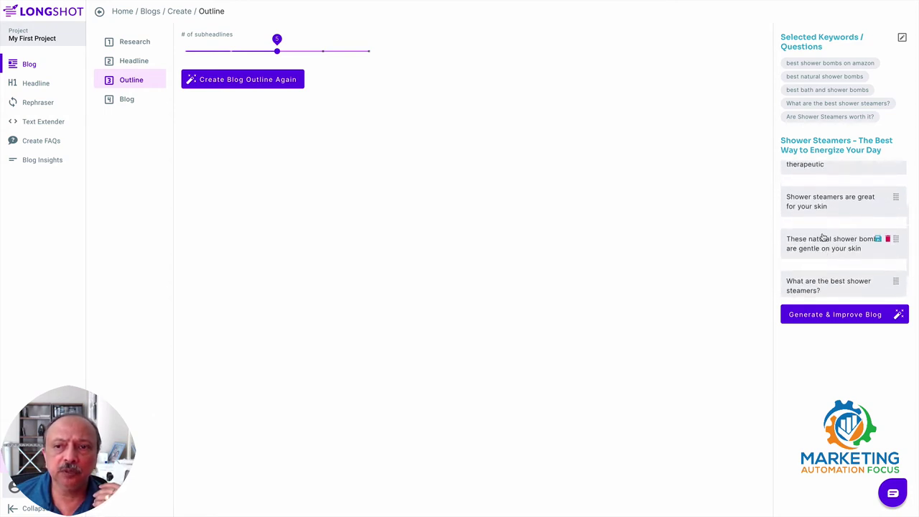
{"action": "scroll", "coordinate": [822, 237], "scroll_direction": "up", "scroll_amount": 1}
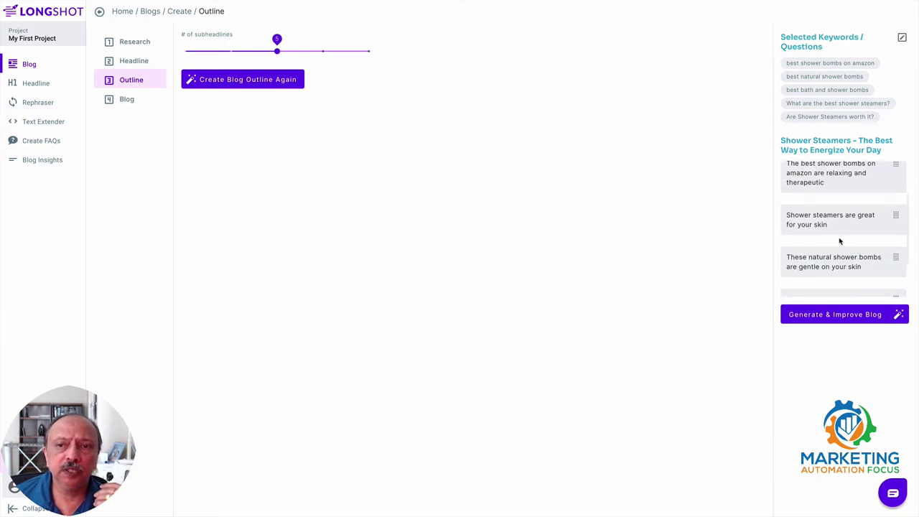
{"action": "scroll", "coordinate": [839, 241], "scroll_direction": "up", "scroll_amount": 1}
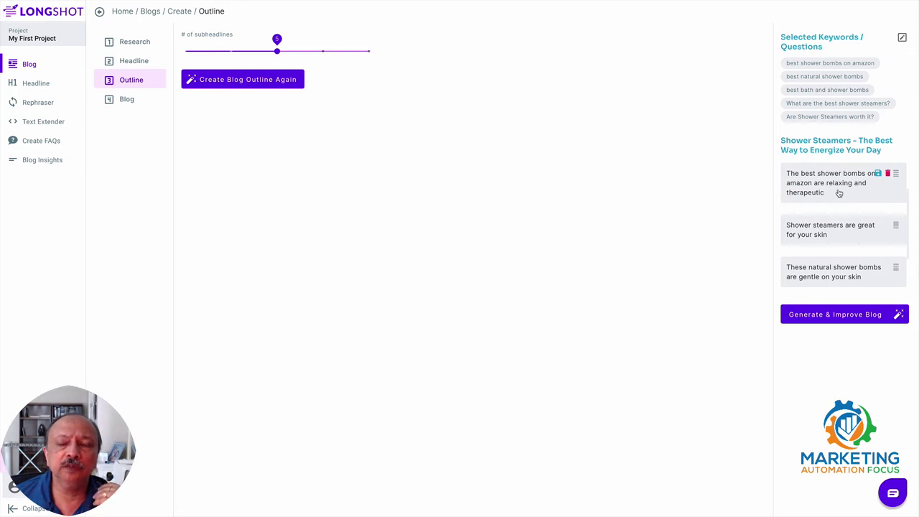
Delete the Amazon shower bombs and great-for-your-skin points, then add a blank outline point
{"action": "left_click", "coordinate": [888, 175]}
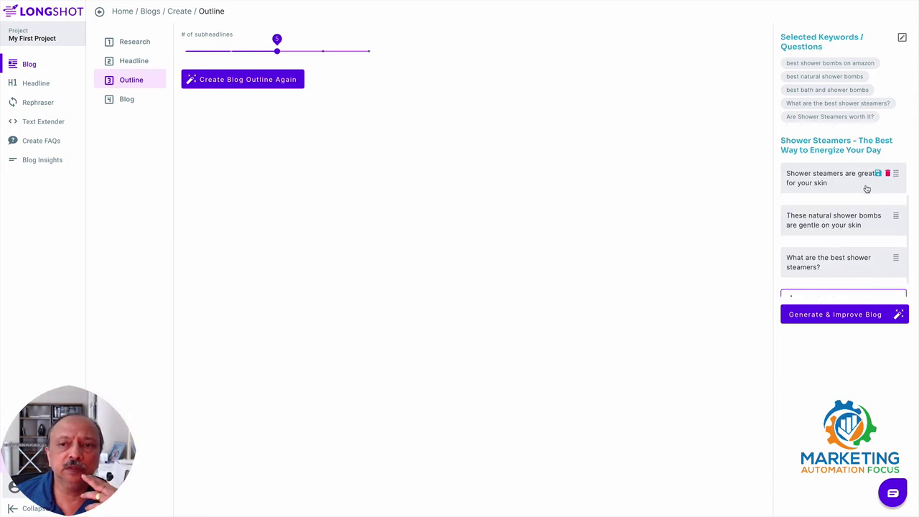
{"action": "scroll", "coordinate": [852, 244], "scroll_direction": "down", "scroll_amount": 1}
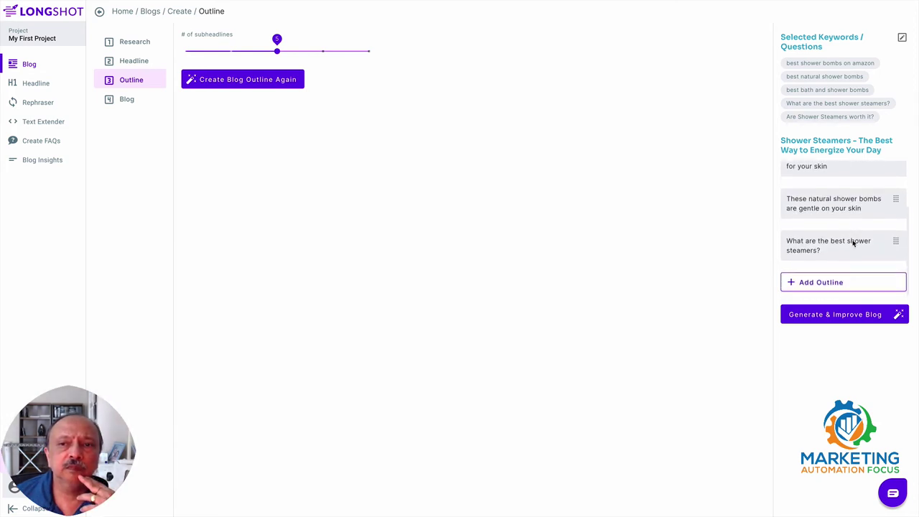
{"action": "scroll", "coordinate": [852, 243], "scroll_direction": "up", "scroll_amount": 1}
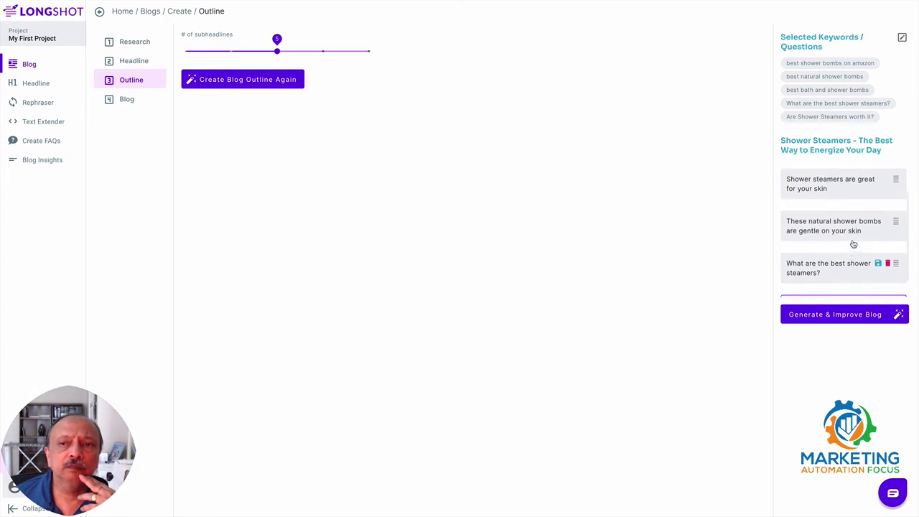
{"action": "mouse_move", "coordinate": [833, 184]}
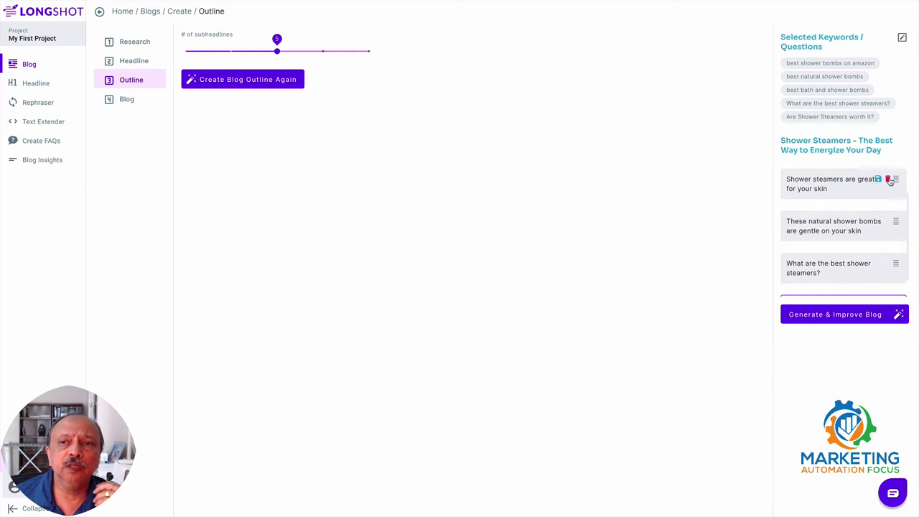
{"action": "left_click", "coordinate": [887, 179]}
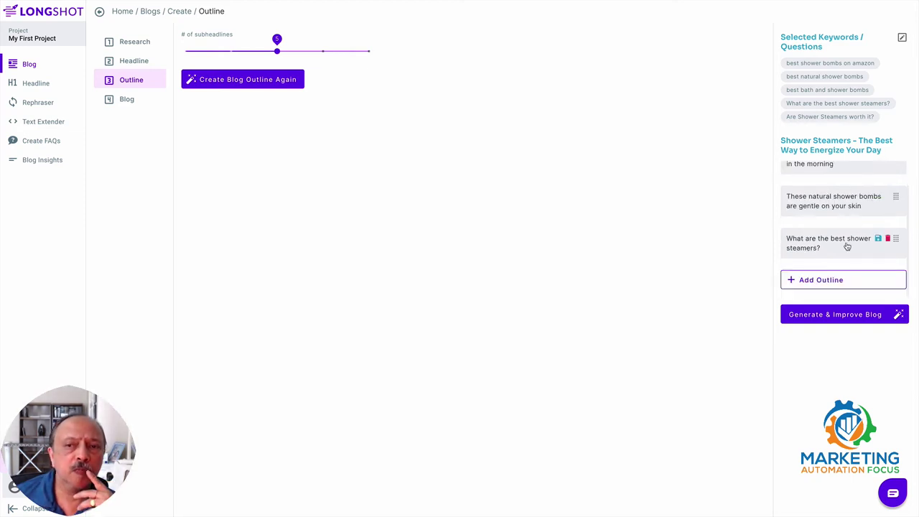
{"action": "left_click", "coordinate": [820, 279]}
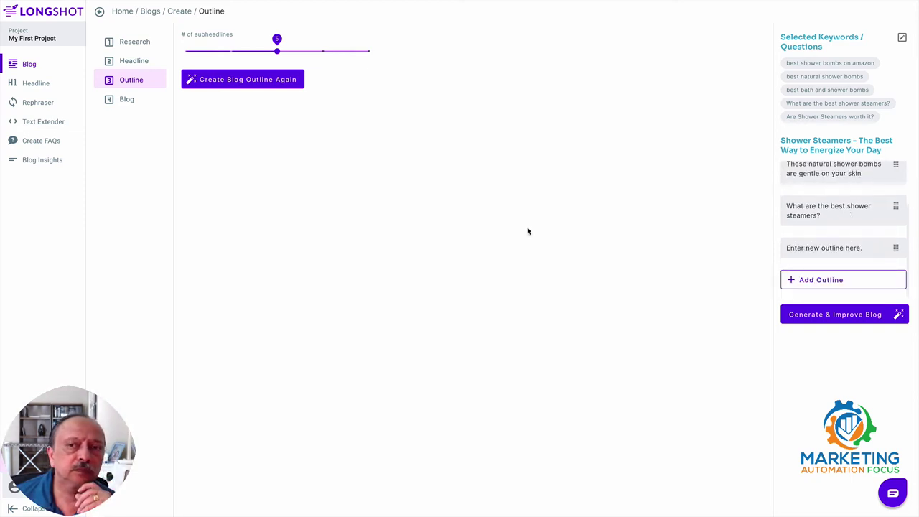
Regenerate the outline into keyword subheadlines and drag the natural shower bombs item to reorder it
{"action": "left_click", "coordinate": [241, 84]}
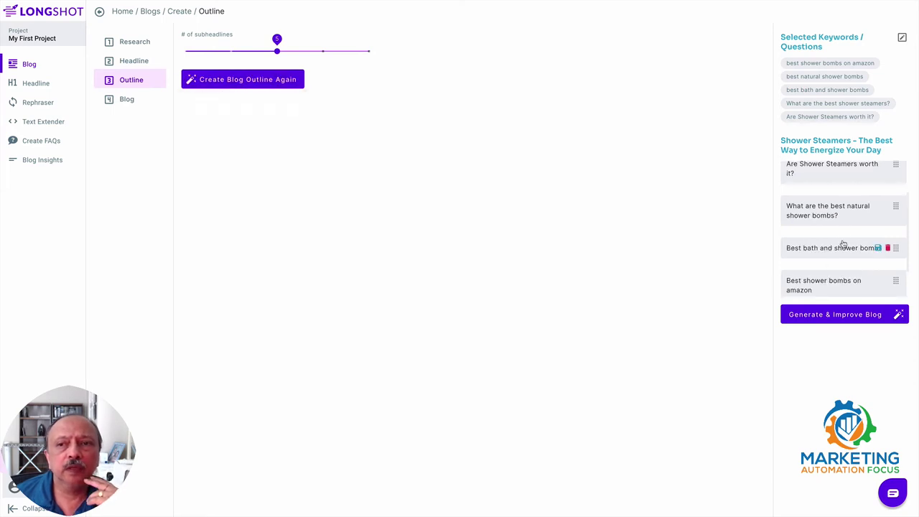
{"action": "scroll", "coordinate": [843, 244], "scroll_direction": "up", "scroll_amount": 1}
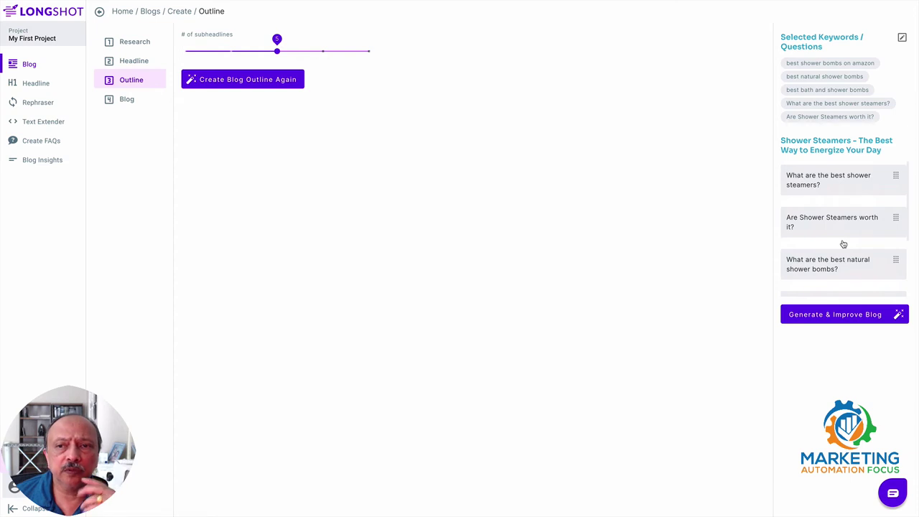
{"action": "mouse_move", "coordinate": [832, 168]}
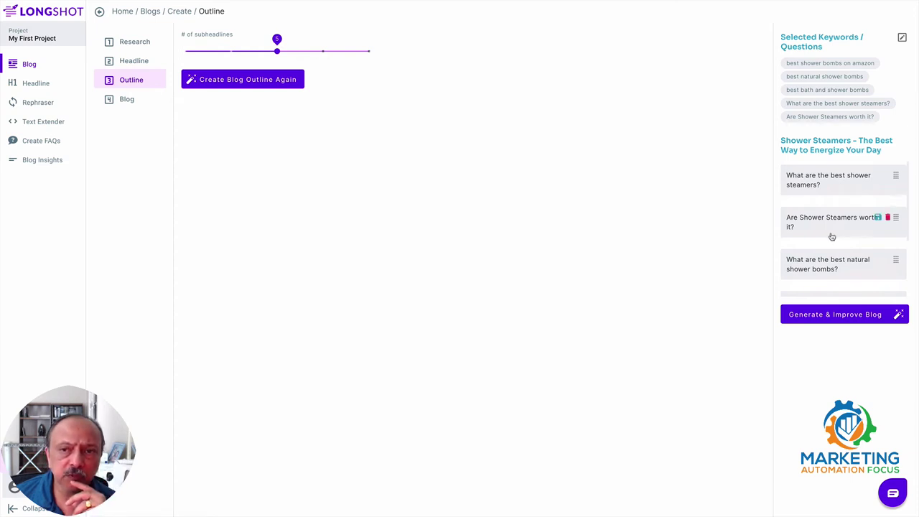
{"action": "scroll", "coordinate": [831, 237], "scroll_direction": "down", "scroll_amount": 1}
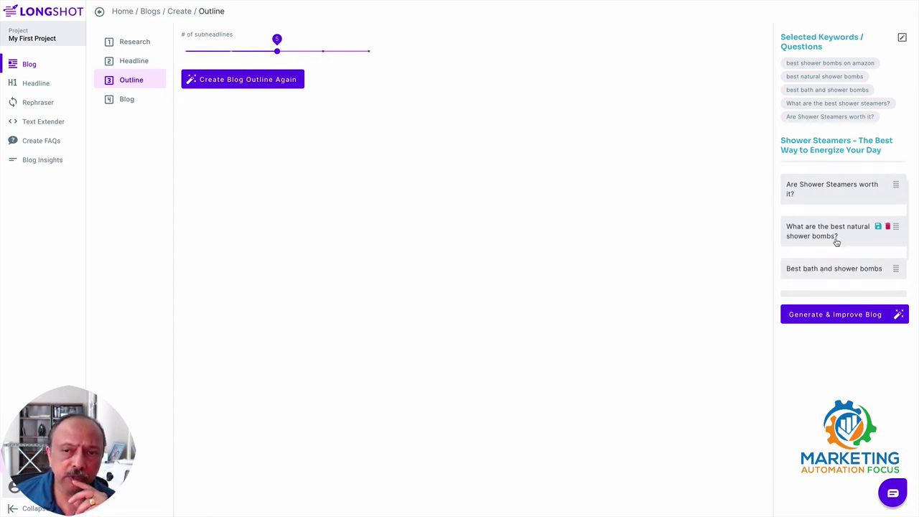
{"action": "left_click_drag", "start_coordinate": [836, 240], "coordinate": [838, 240]}
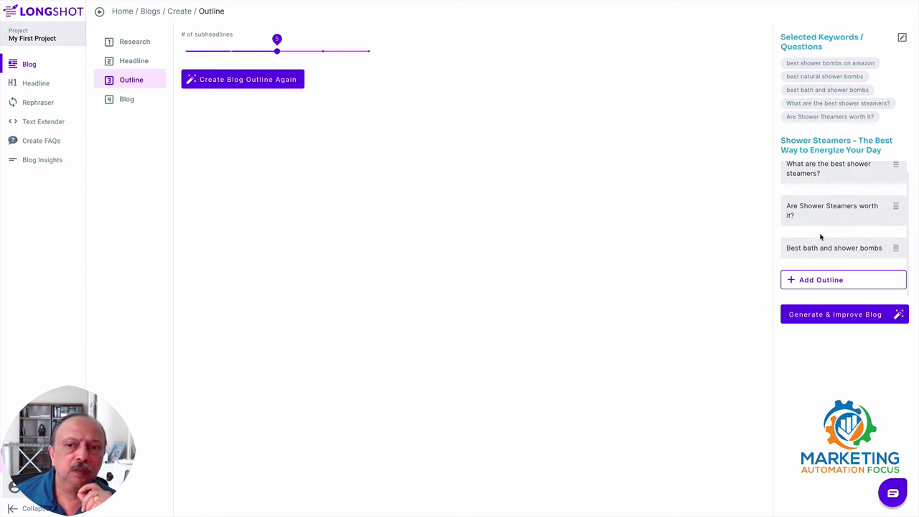
{"action": "left_click", "coordinate": [823, 316]}
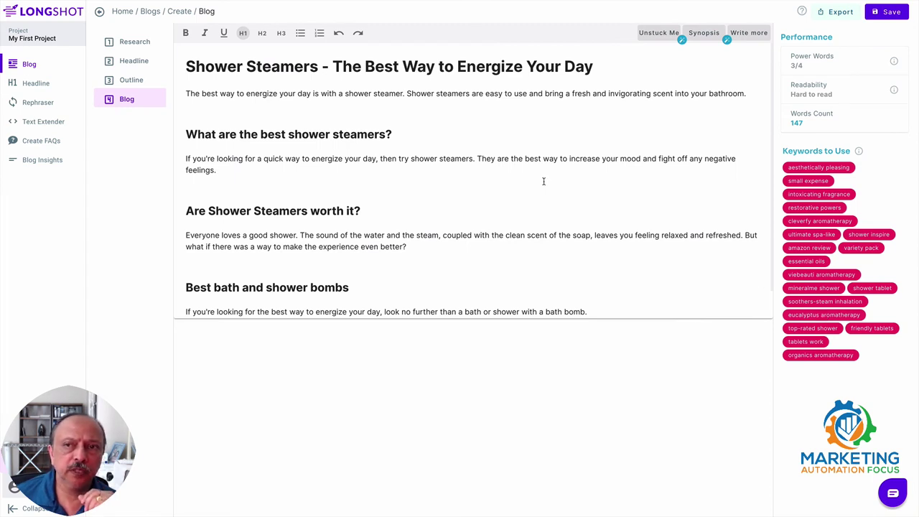
{"action": "scroll", "coordinate": [544, 181], "scroll_direction": "down", "scroll_amount": 2}
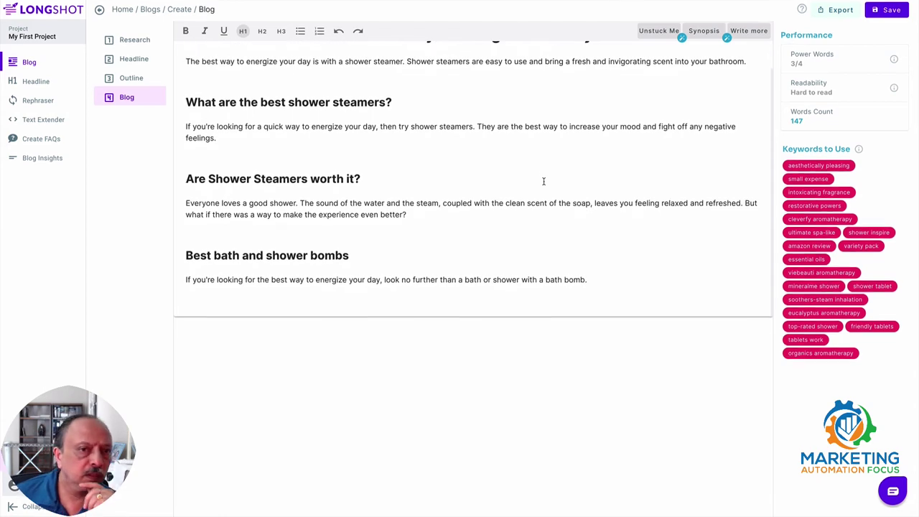
{"action": "scroll", "coordinate": [543, 181], "scroll_direction": "up", "scroll_amount": 2}
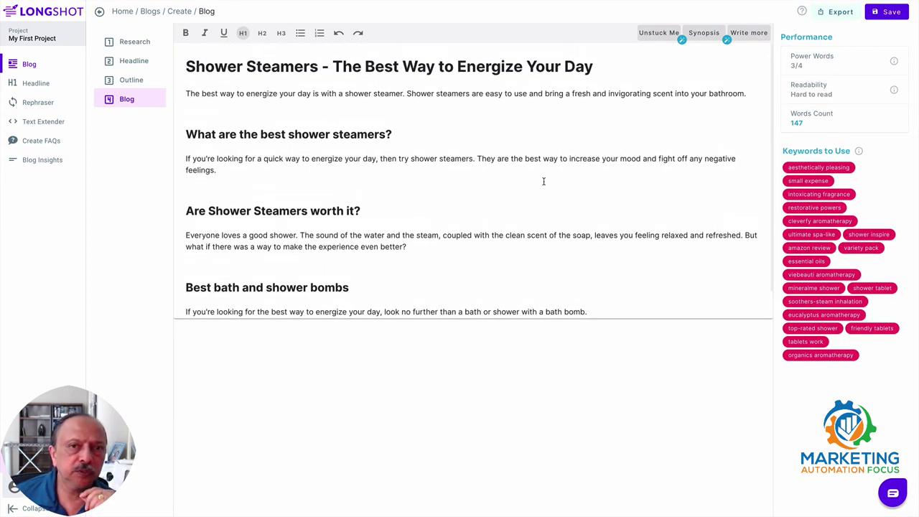
{"action": "scroll", "coordinate": [544, 180], "scroll_direction": "down", "scroll_amount": 1}
{"action": "scroll", "coordinate": [543, 181], "scroll_direction": "up", "scroll_amount": 1}
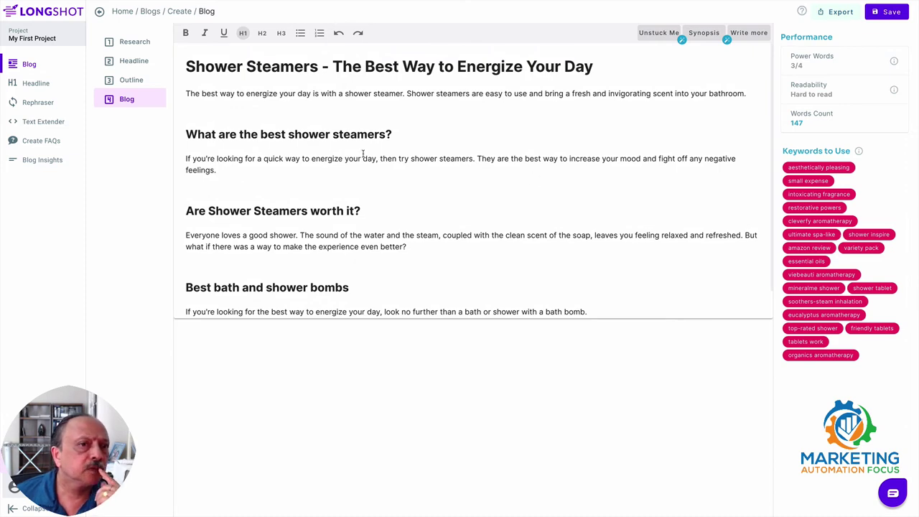
{"action": "scroll", "coordinate": [385, 198], "scroll_direction": "down", "scroll_amount": 1}
{"action": "scroll", "coordinate": [385, 199], "scroll_direction": "down", "scroll_amount": 1}
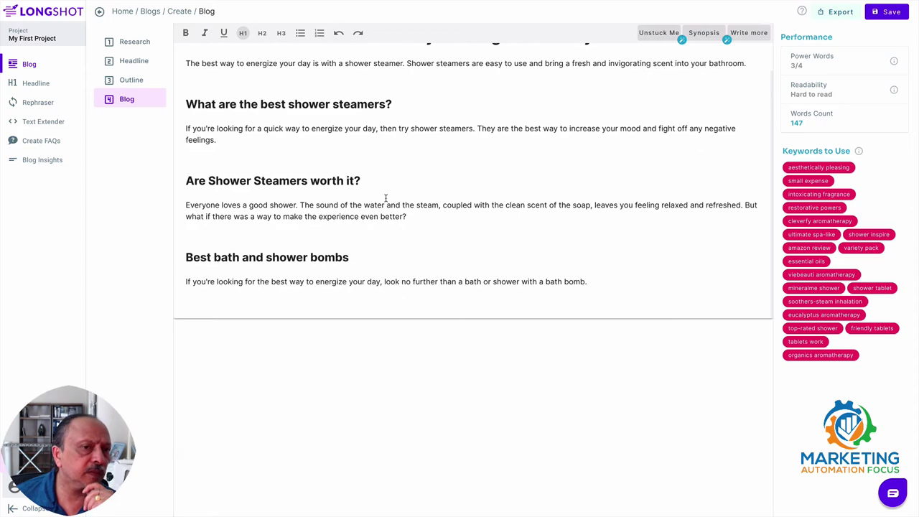
{"action": "scroll", "coordinate": [386, 198], "scroll_direction": "up", "scroll_amount": 1}
{"action": "scroll", "coordinate": [386, 198], "scroll_direction": "down", "scroll_amount": 1}
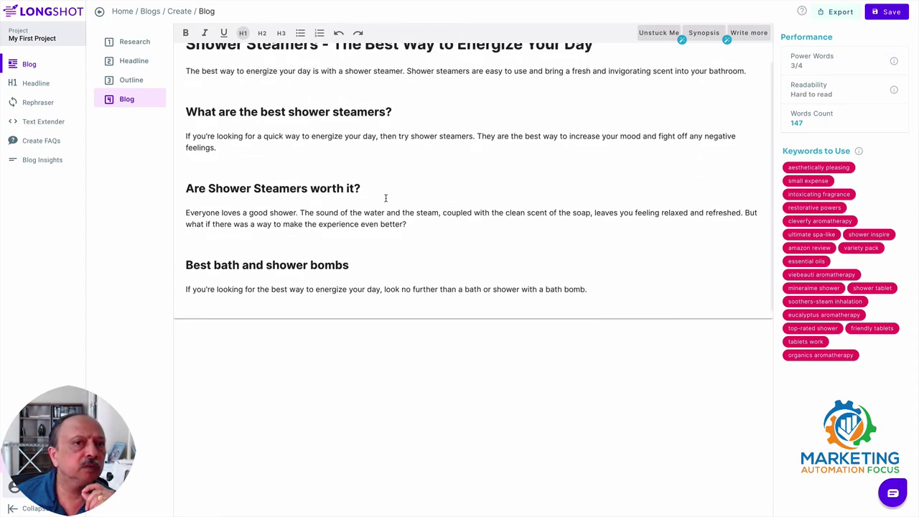
{"action": "scroll", "coordinate": [385, 198], "scroll_direction": "up", "scroll_amount": 1}
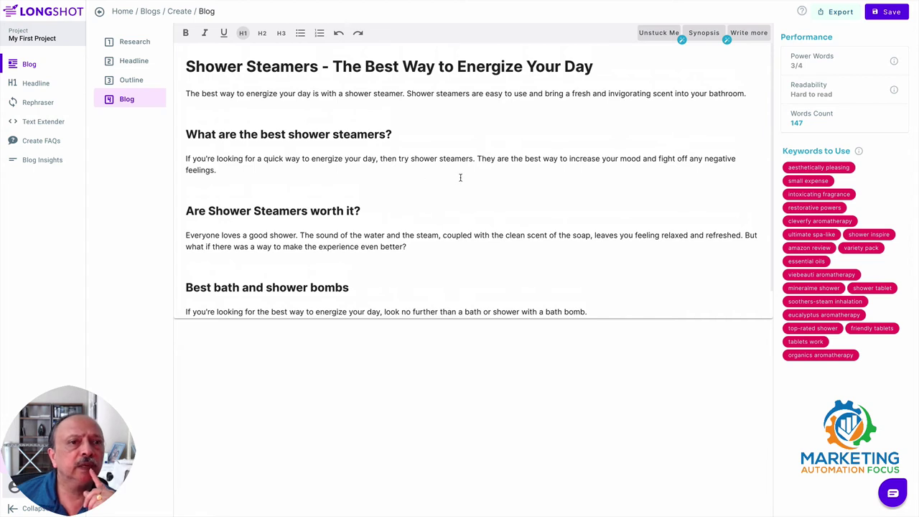
{"action": "left_click", "coordinate": [653, 36]}
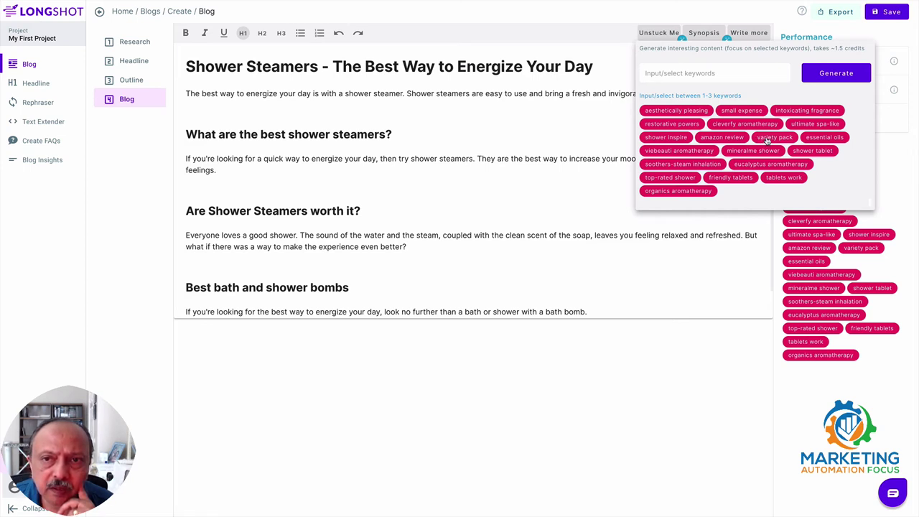
{"action": "left_click", "coordinate": [766, 141]}
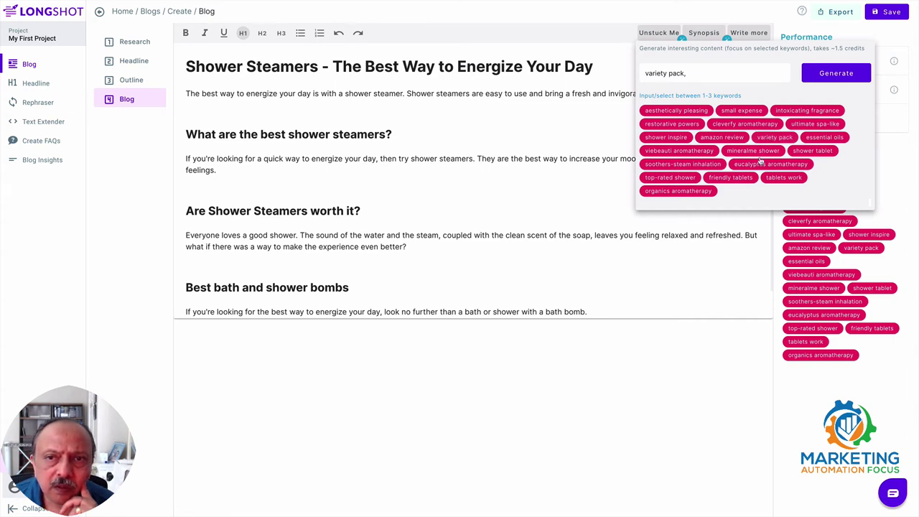
{"action": "left_click", "coordinate": [759, 167]}
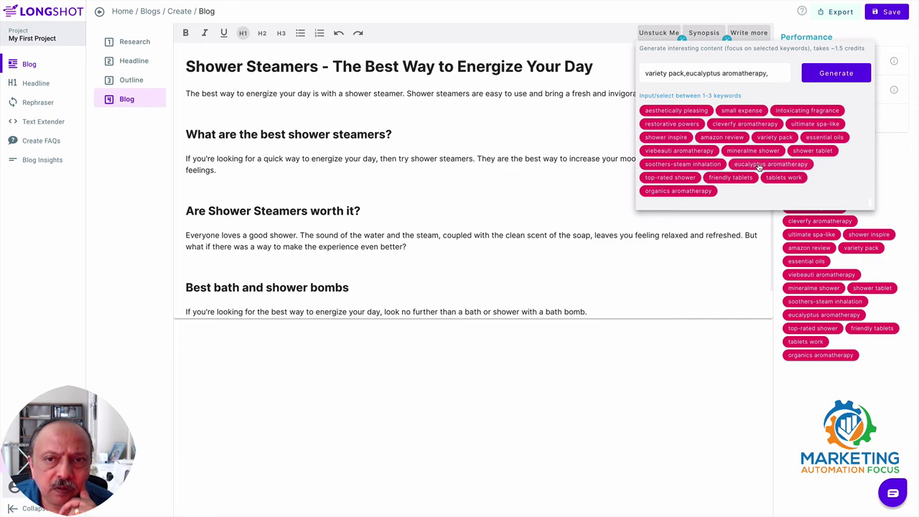
{"action": "left_click", "coordinate": [689, 191]}
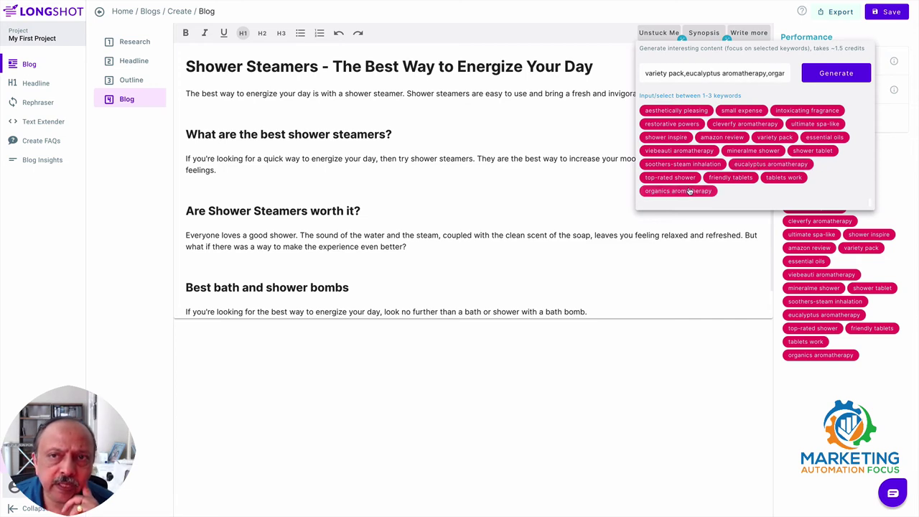
{"action": "left_click", "coordinate": [820, 76]}
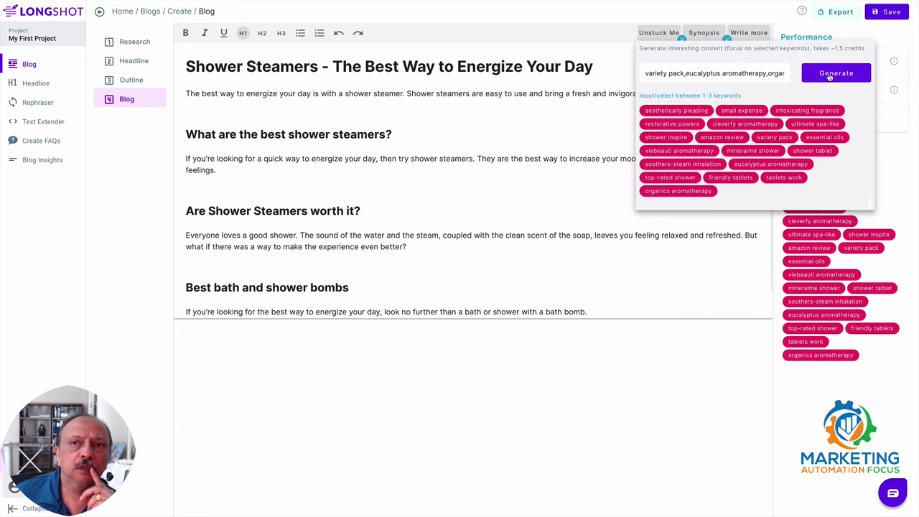
{"action": "left_click", "coordinate": [829, 76]}
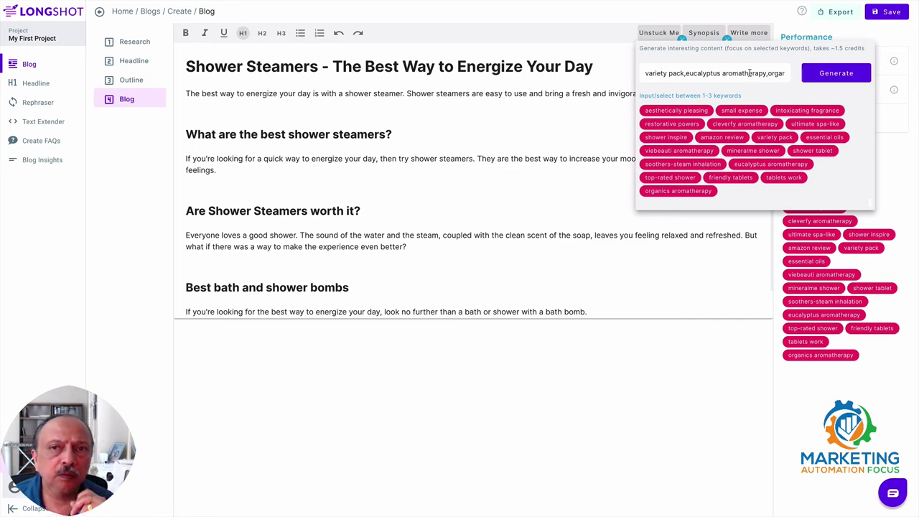
{"action": "left_click", "coordinate": [616, 58]}
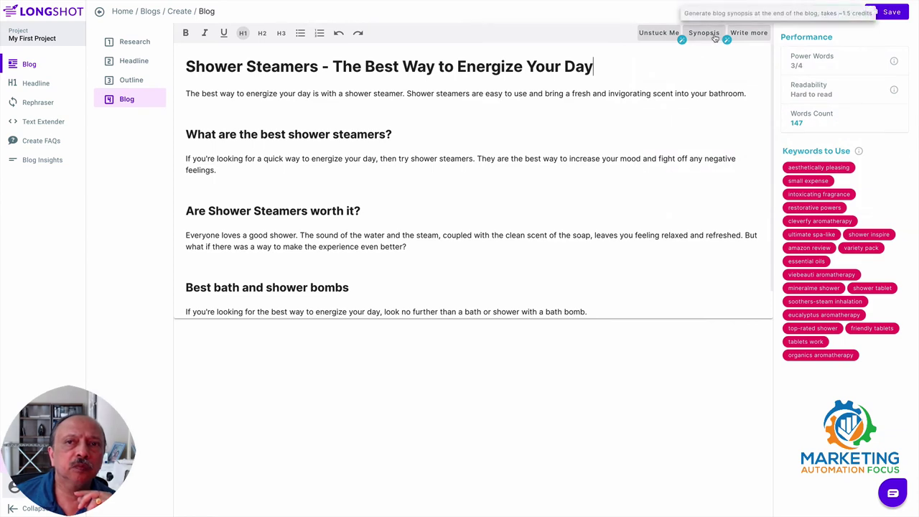
Append an AI-generated synopsis about shower steamers to the end of the draft
{"action": "left_click", "coordinate": [657, 34]}
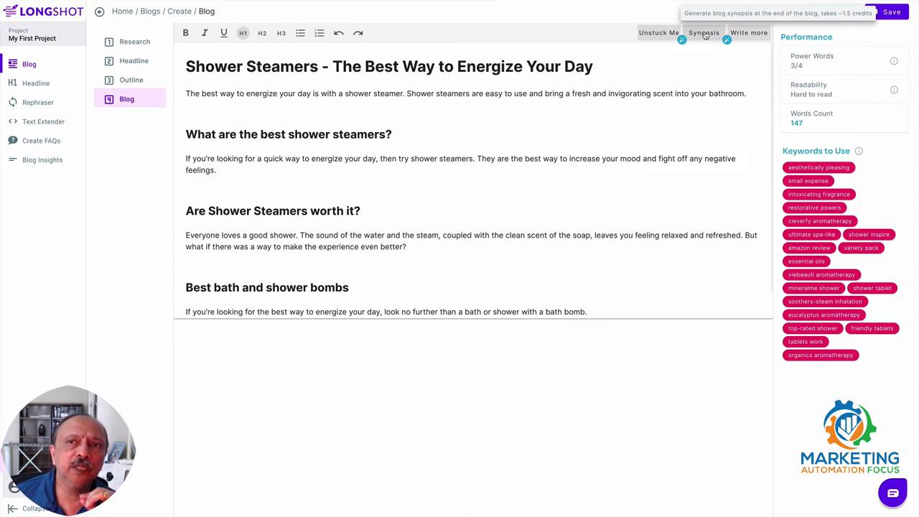
{"action": "scroll", "coordinate": [496, 247], "scroll_direction": "down", "scroll_amount": 1}
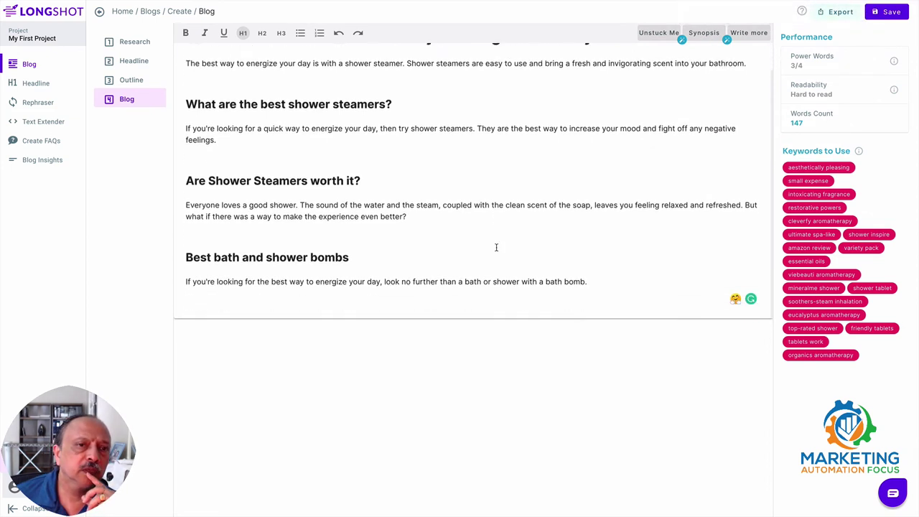
{"action": "scroll", "coordinate": [495, 247], "scroll_direction": "up", "scroll_amount": 1}
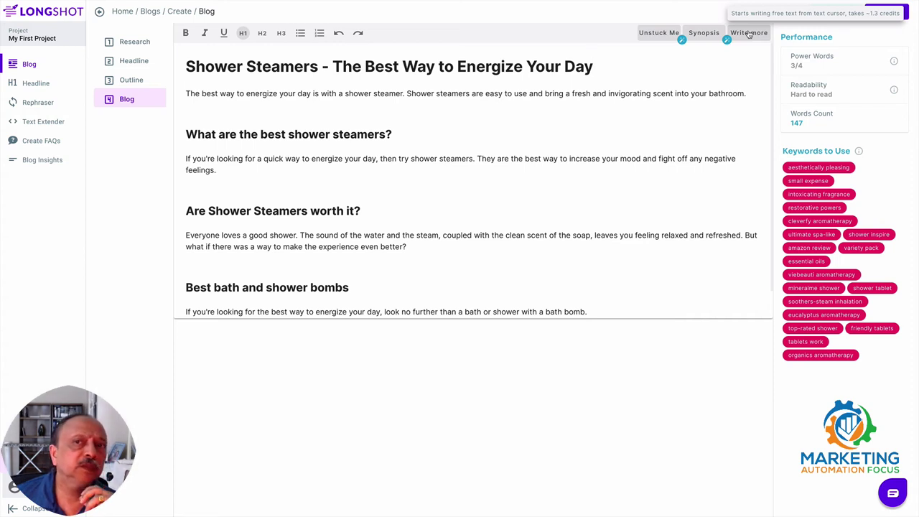
{"action": "left_click", "coordinate": [703, 39]}
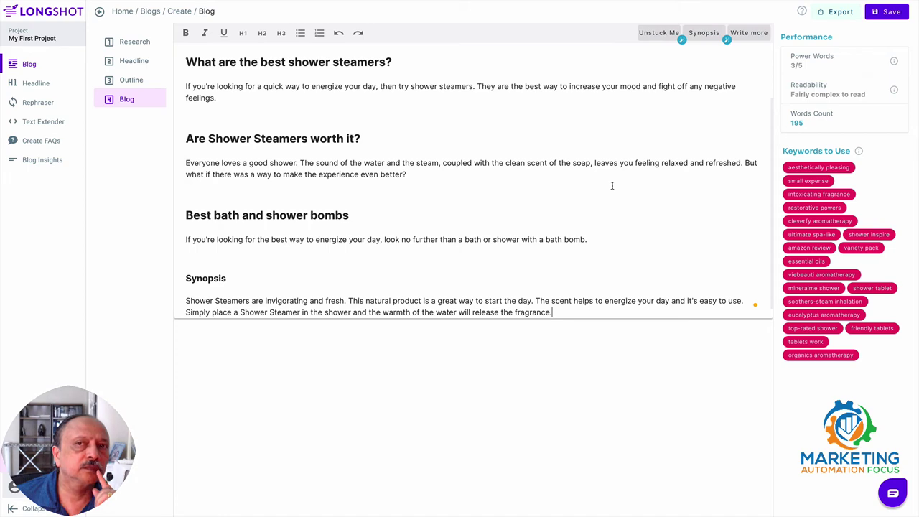
{"action": "scroll", "coordinate": [611, 185], "scroll_direction": "up", "scroll_amount": 2}
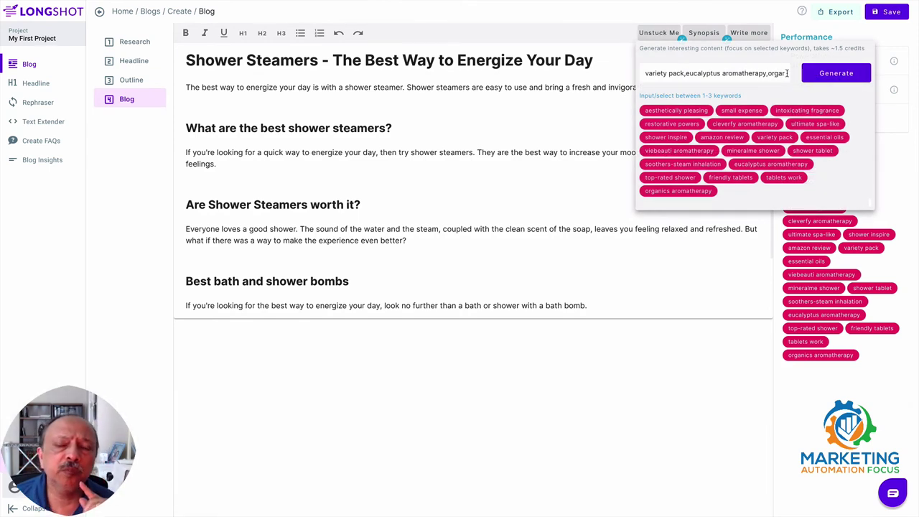
{"action": "left_click", "coordinate": [614, 56]}
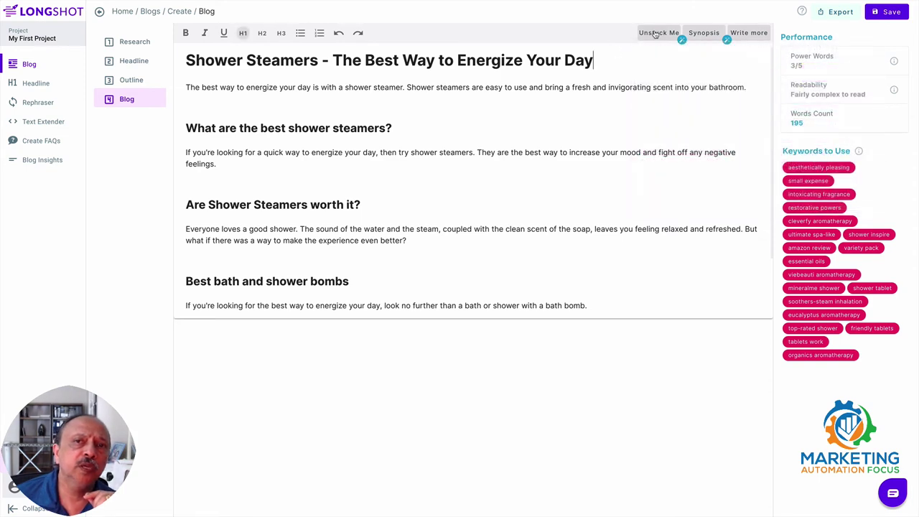
{"action": "left_click", "coordinate": [654, 33]}
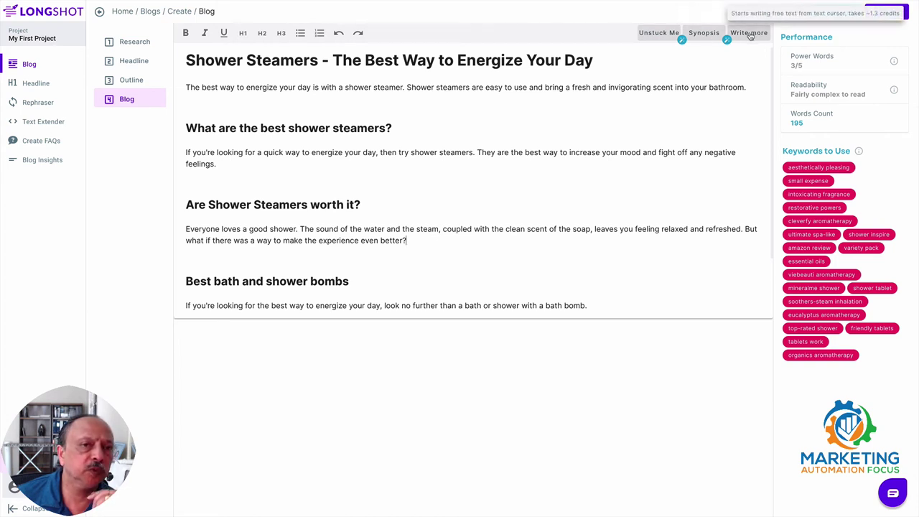
Have the AI continue the paragraph ending 'even better?' with text about glass shower doors
{"action": "left_click", "coordinate": [748, 33]}
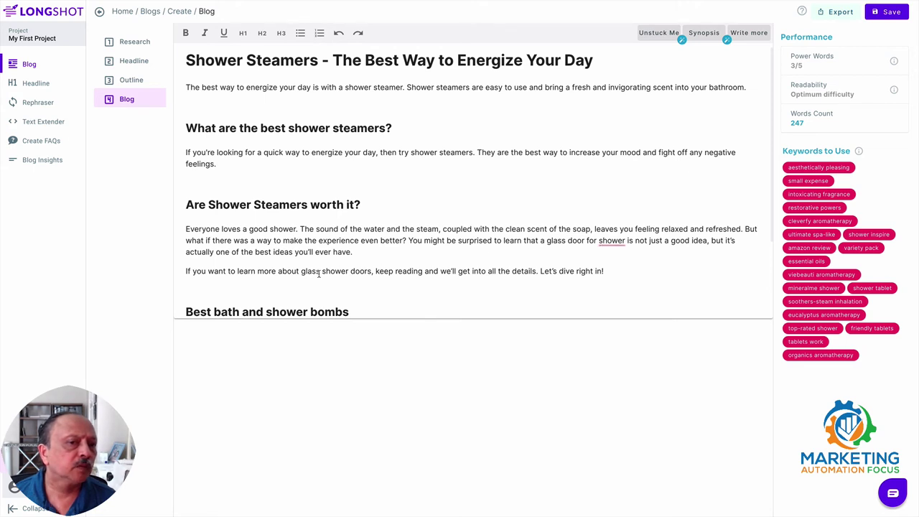
{"action": "left_click_drag", "start_coordinate": [301, 271], "coordinate": [371, 271]}
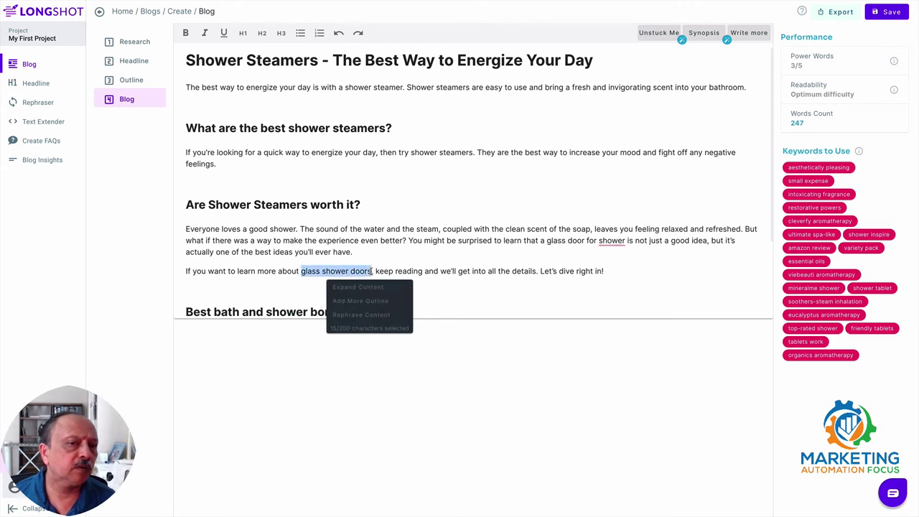
{"action": "left_click", "coordinate": [407, 242]}
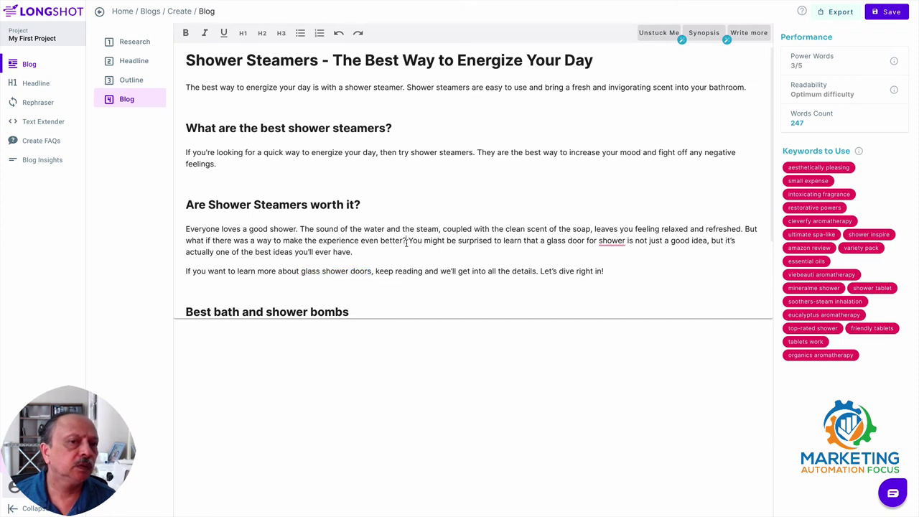
{"action": "mouse_move", "coordinate": [748, 33]}
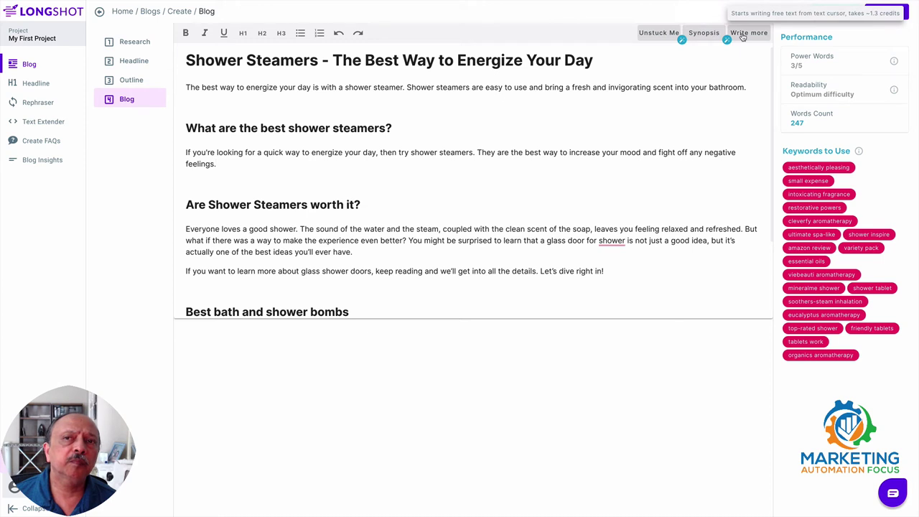
Request more AI-written text at the cursor and after the first section, retrying once
{"action": "left_click", "coordinate": [742, 36]}
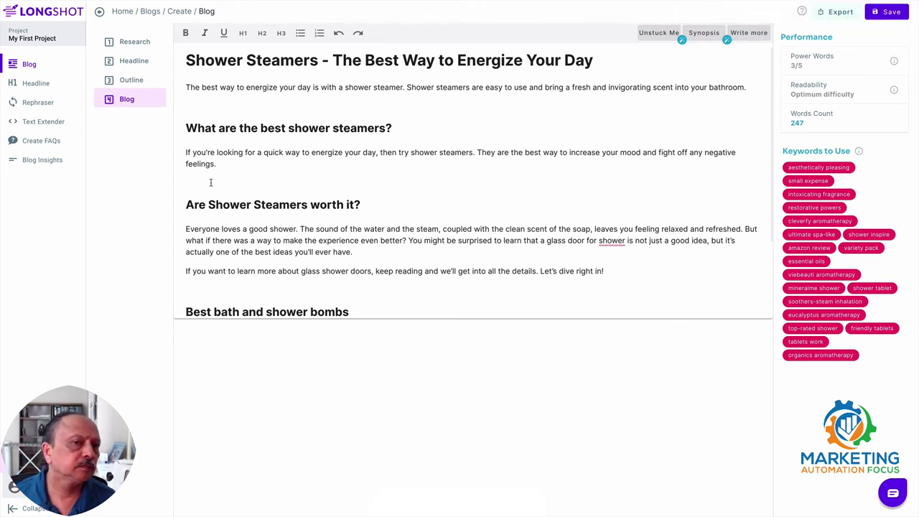
{"action": "left_click", "coordinate": [743, 34]}
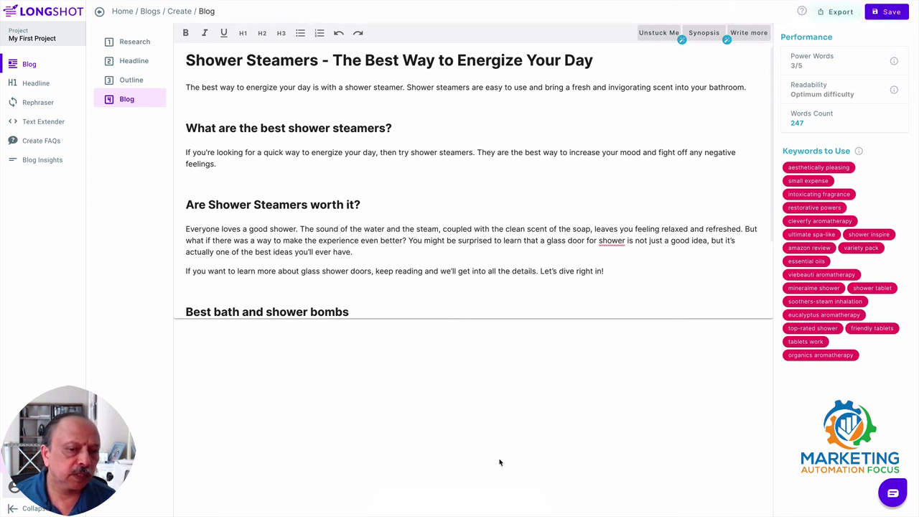
{"action": "left_click", "coordinate": [744, 43]}
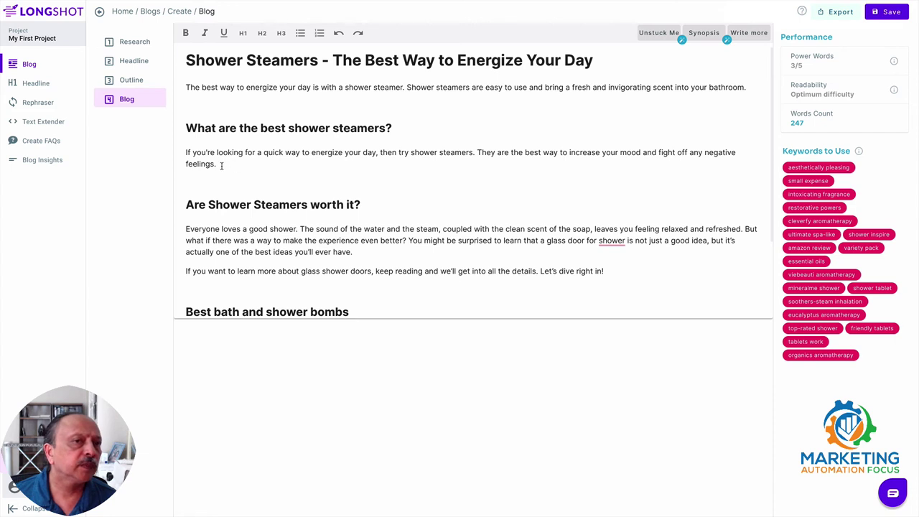
{"action": "left_click_drag", "start_coordinate": [218, 164], "coordinate": [185, 152]}
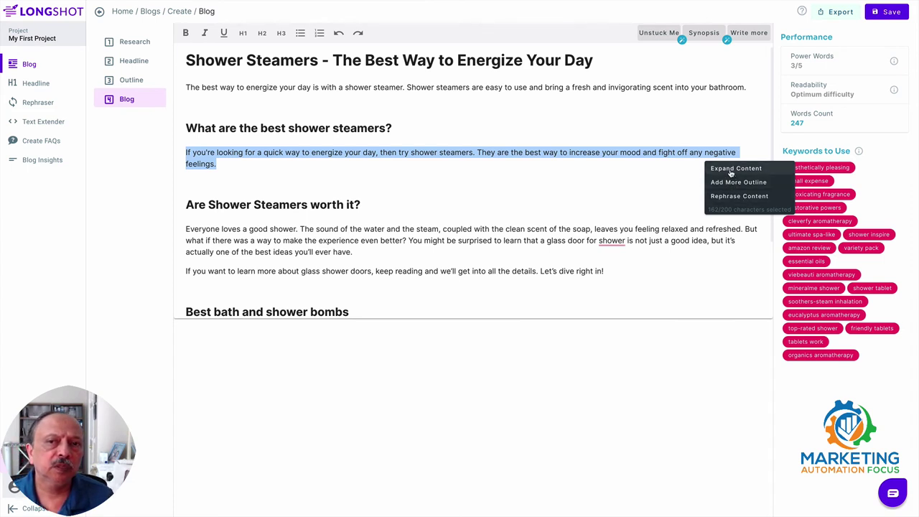
{"action": "left_click", "coordinate": [730, 171]}
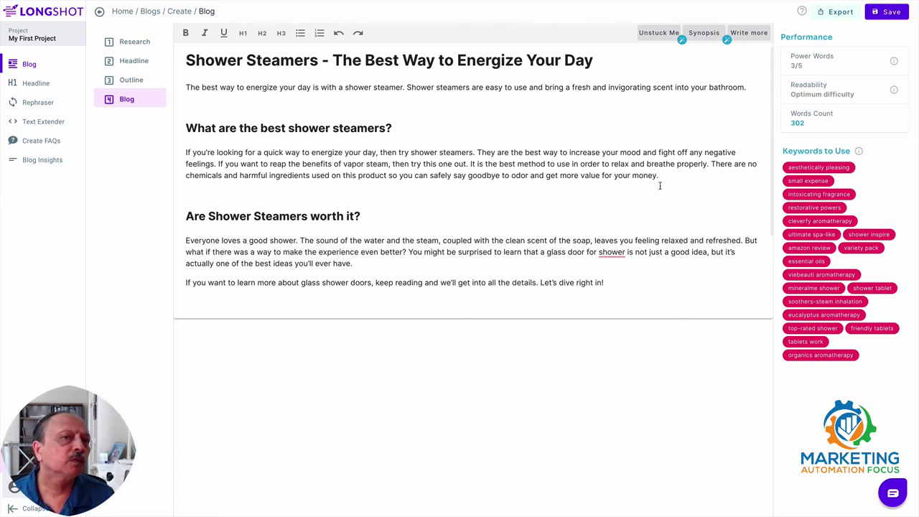
{"action": "scroll", "coordinate": [610, 179], "scroll_direction": "up", "scroll_amount": 1}
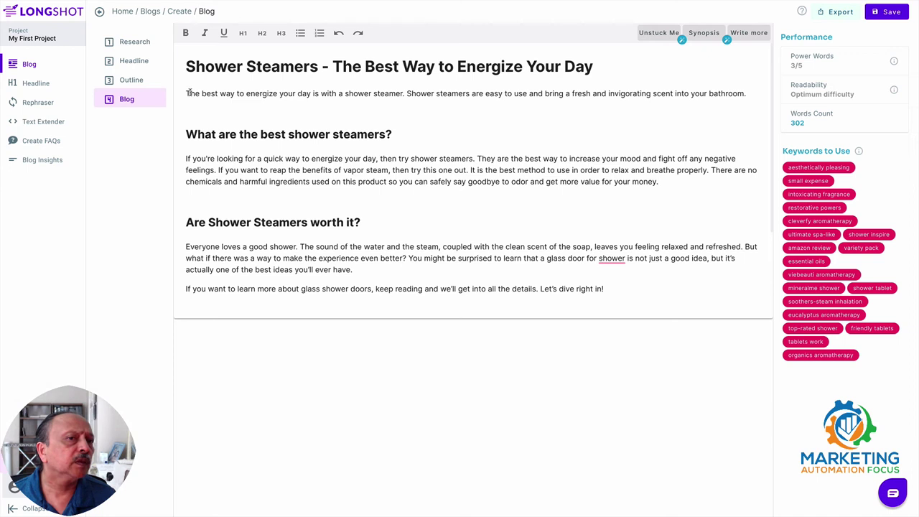
{"action": "left_click_drag", "start_coordinate": [188, 93], "coordinate": [742, 94]}
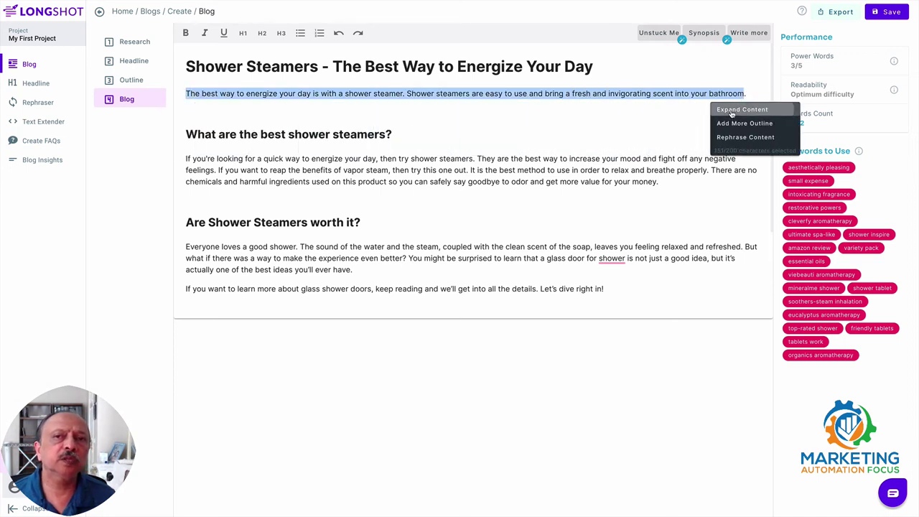
{"action": "left_click", "coordinate": [732, 110]}
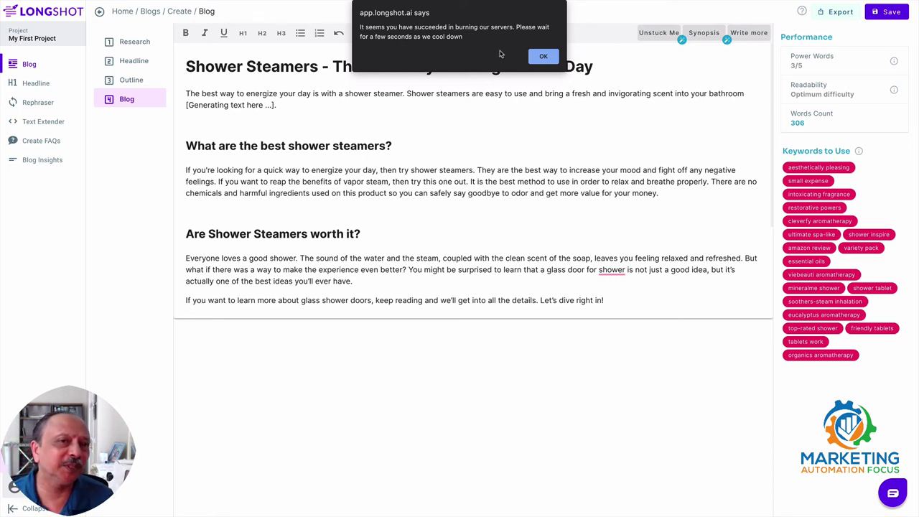
{"action": "left_click", "coordinate": [545, 60]}
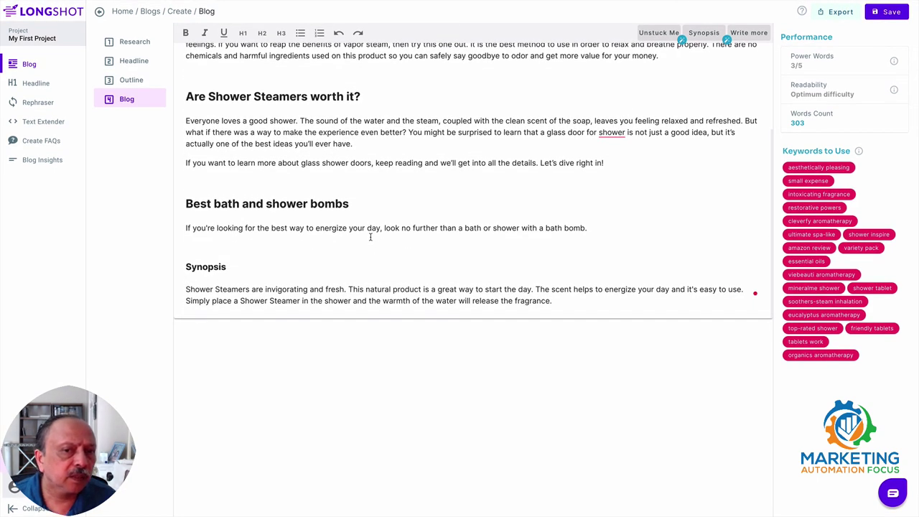
{"action": "scroll", "coordinate": [373, 229], "scroll_direction": "up", "scroll_amount": 1}
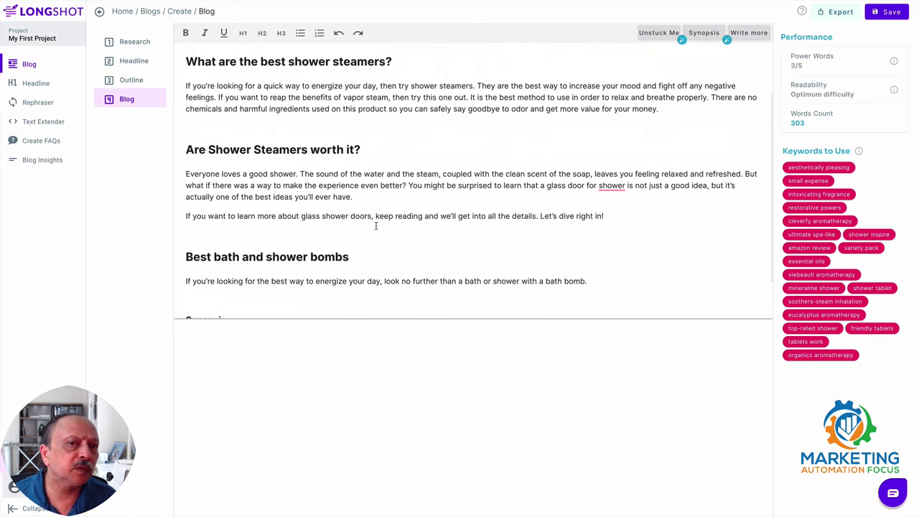
{"action": "scroll", "coordinate": [375, 226], "scroll_direction": "up", "scroll_amount": 1}
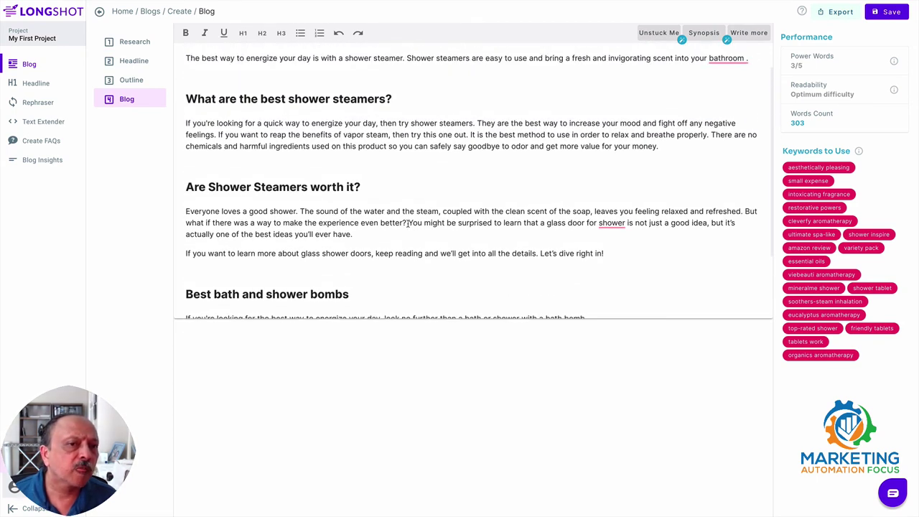
Rephrase the 'You might be surprised…' glass door sentence with AI, then delete it
{"action": "left_click_drag", "start_coordinate": [408, 223], "coordinate": [352, 235]}
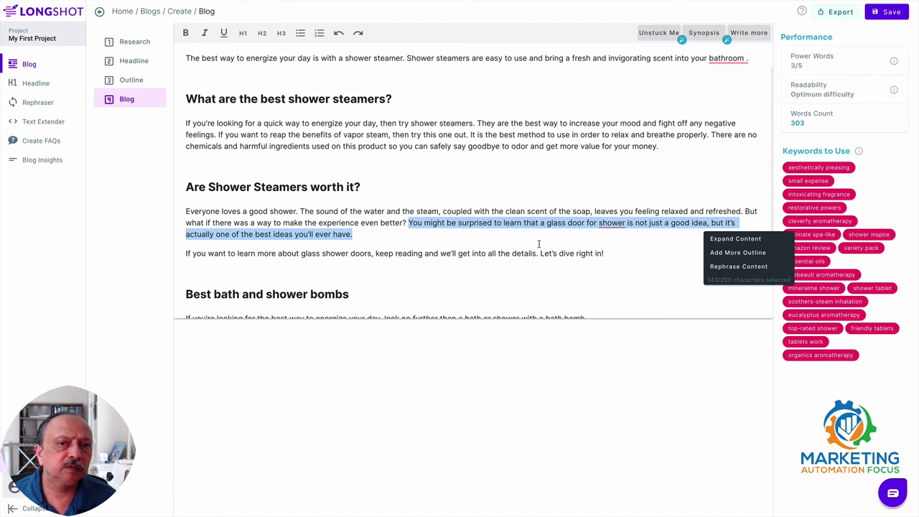
{"action": "left_click", "coordinate": [730, 266]}
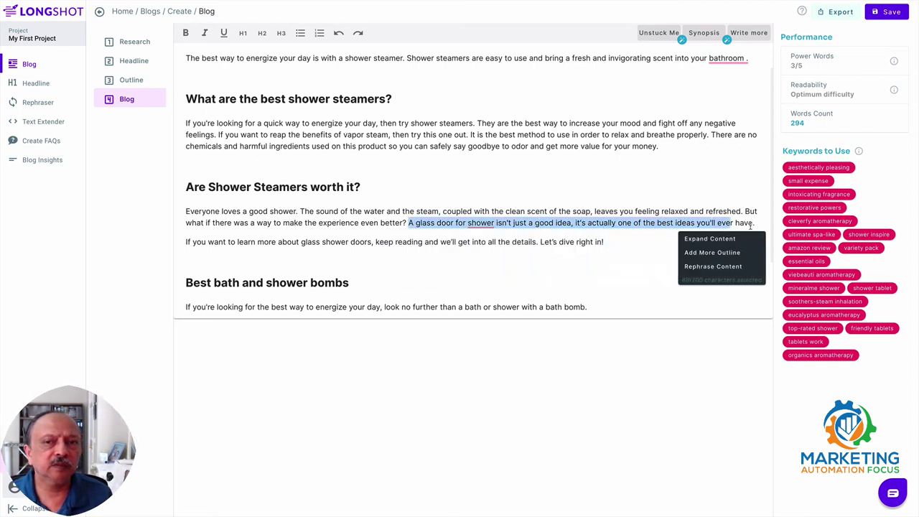
{"action": "left_click_drag", "start_coordinate": [424, 223], "coordinate": [757, 226]}
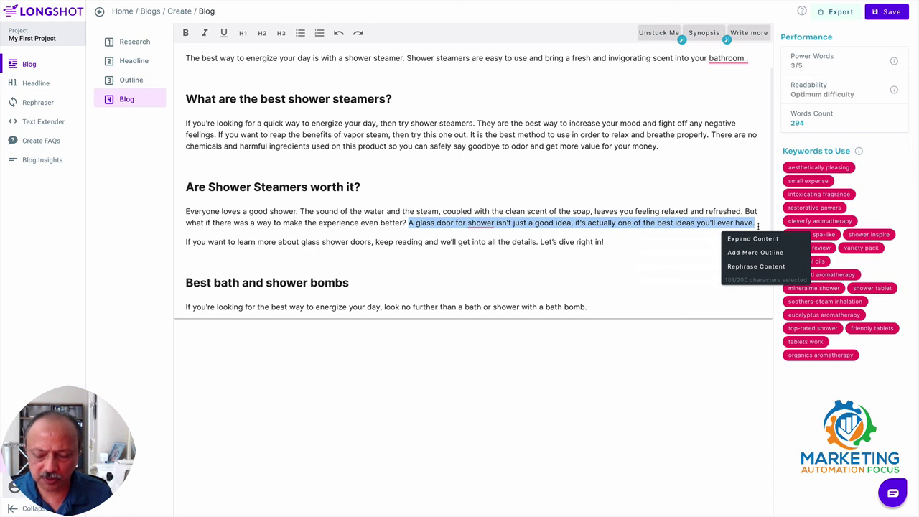
{"action": "key", "text": "BackSpace"}
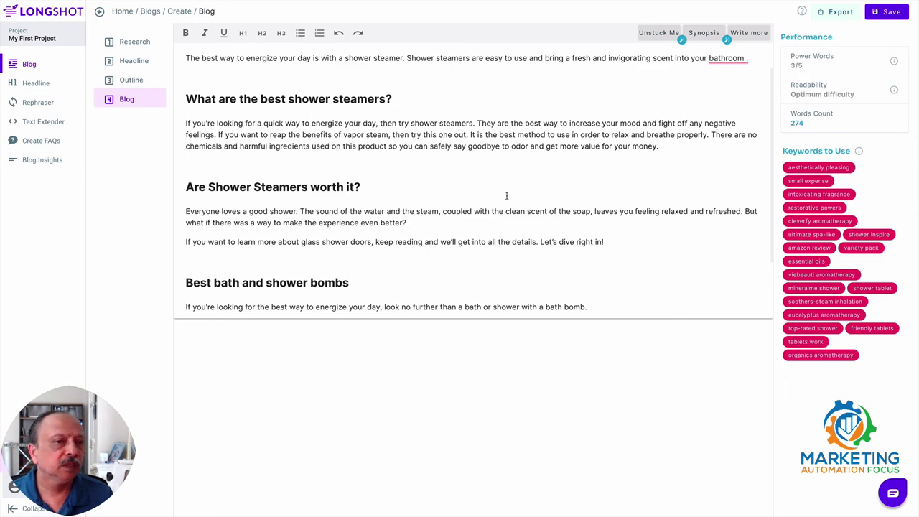
{"action": "scroll", "coordinate": [312, 199], "scroll_direction": "down", "scroll_amount": 1}
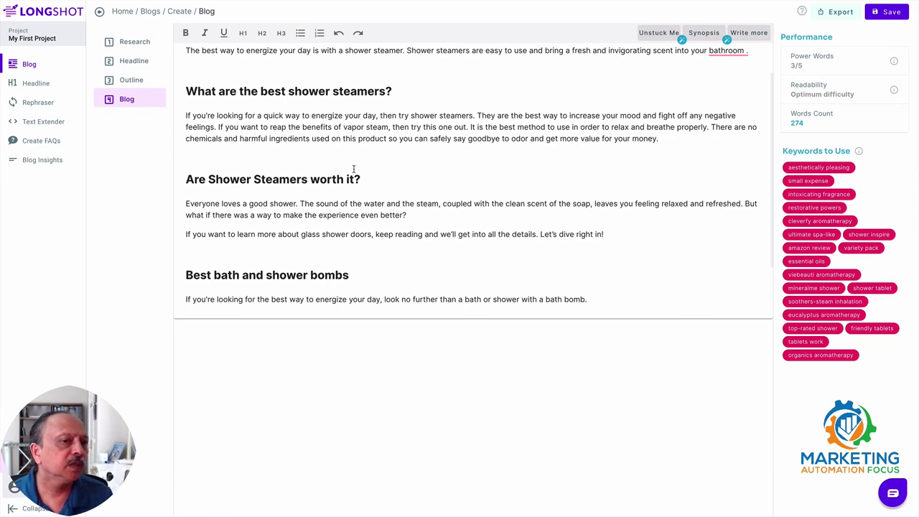
{"action": "scroll", "coordinate": [353, 169], "scroll_direction": "up", "scroll_amount": 1}
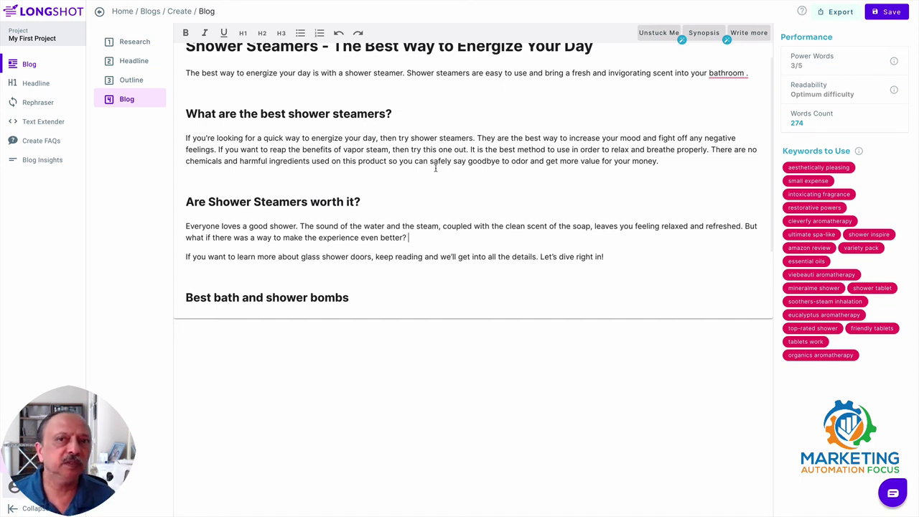
{"action": "scroll", "coordinate": [593, 112], "scroll_direction": "up", "scroll_amount": 1}
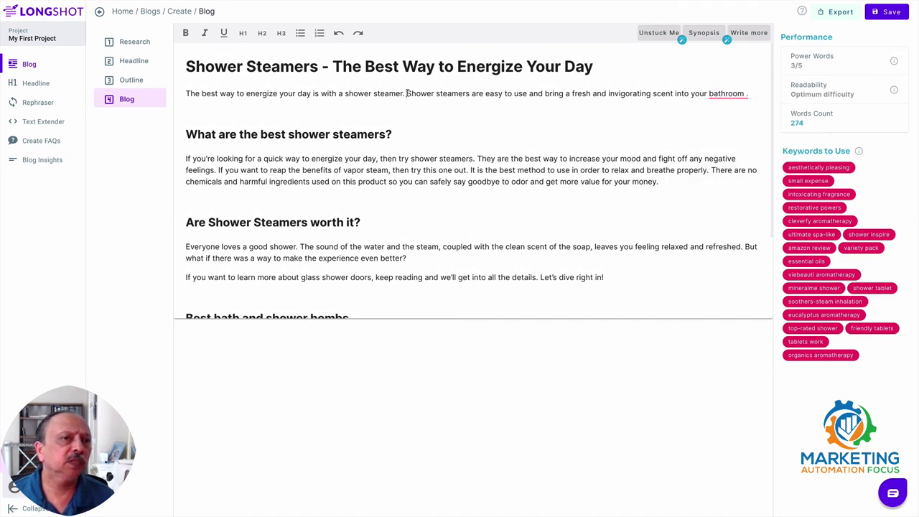
Select the intro's second sentence, then deselect it and review the draft
{"action": "left_click_drag", "start_coordinate": [406, 93], "coordinate": [747, 94]}
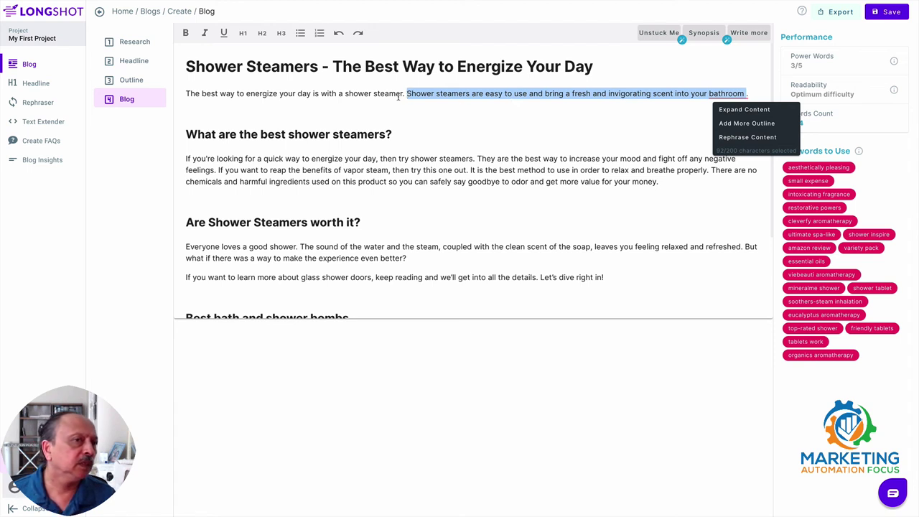
{"action": "left_click", "coordinate": [440, 109]}
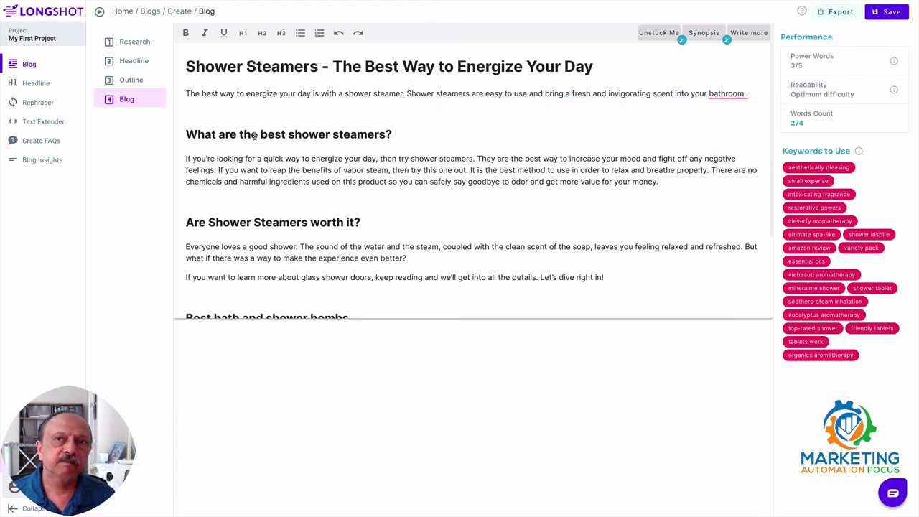
{"action": "scroll", "coordinate": [287, 216], "scroll_direction": "down", "scroll_amount": 2}
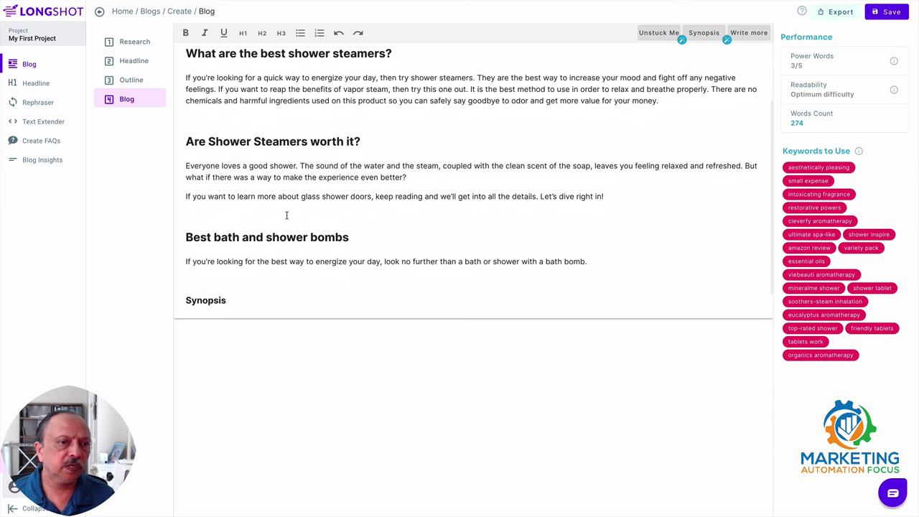
{"action": "scroll", "coordinate": [288, 215], "scroll_direction": "up", "scroll_amount": 1}
{"action": "scroll", "coordinate": [287, 215], "scroll_direction": "up", "scroll_amount": 1}
{"action": "scroll", "coordinate": [287, 215], "scroll_direction": "down", "scroll_amount": 1}
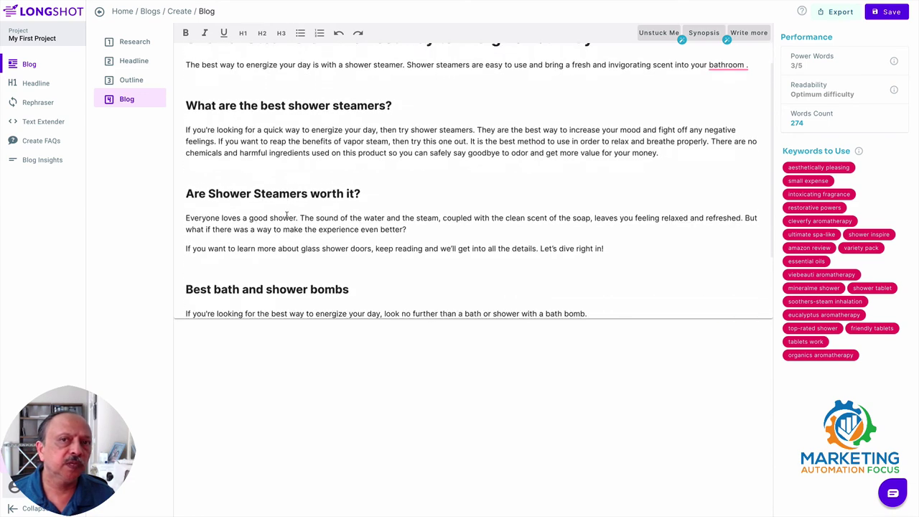
{"action": "scroll", "coordinate": [286, 216], "scroll_direction": "down", "scroll_amount": 1}
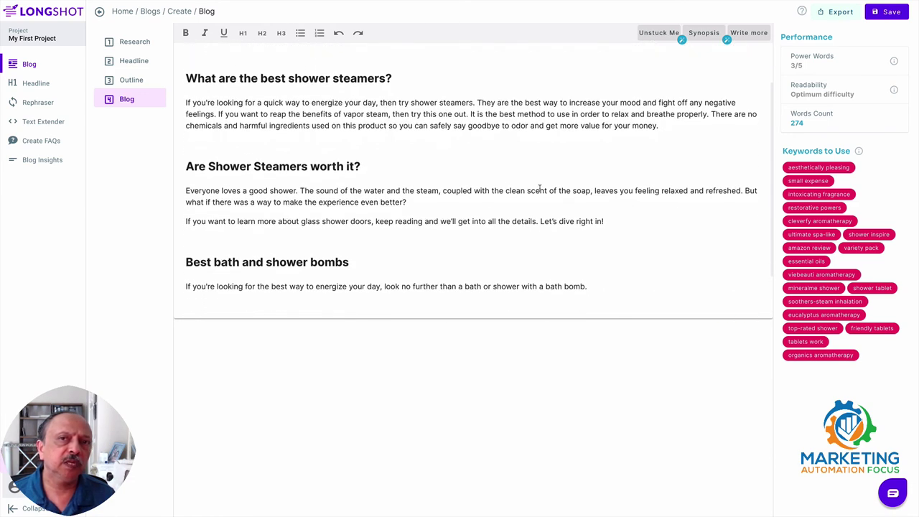
Generate an aromatherapy and essential oils paragraph below the intro, then place the caret after 'your money.'
{"action": "left_click", "coordinate": [658, 32]}
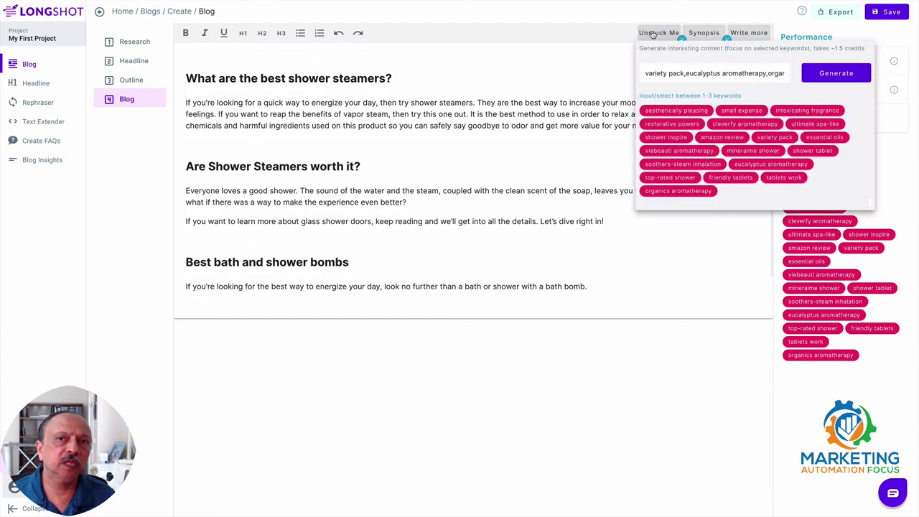
{"action": "left_click", "coordinate": [832, 73]}
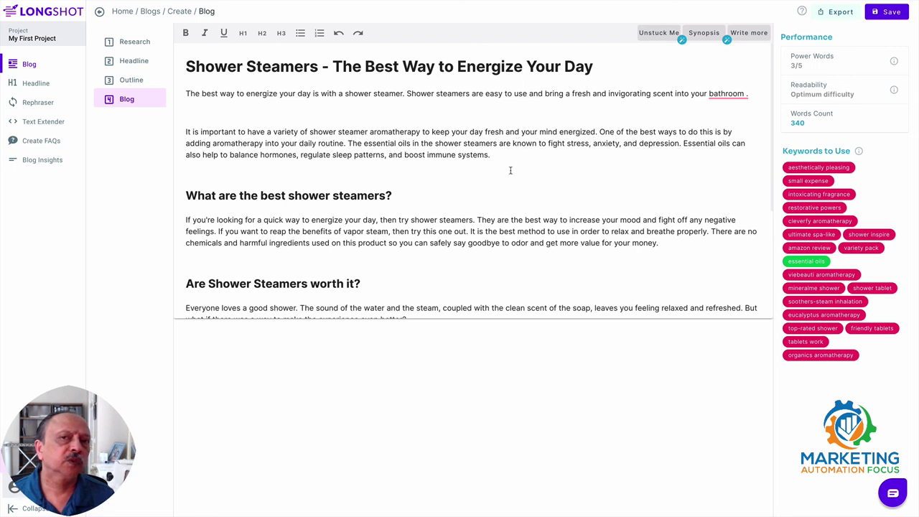
{"action": "left_click_drag", "start_coordinate": [491, 155], "coordinate": [196, 124]}
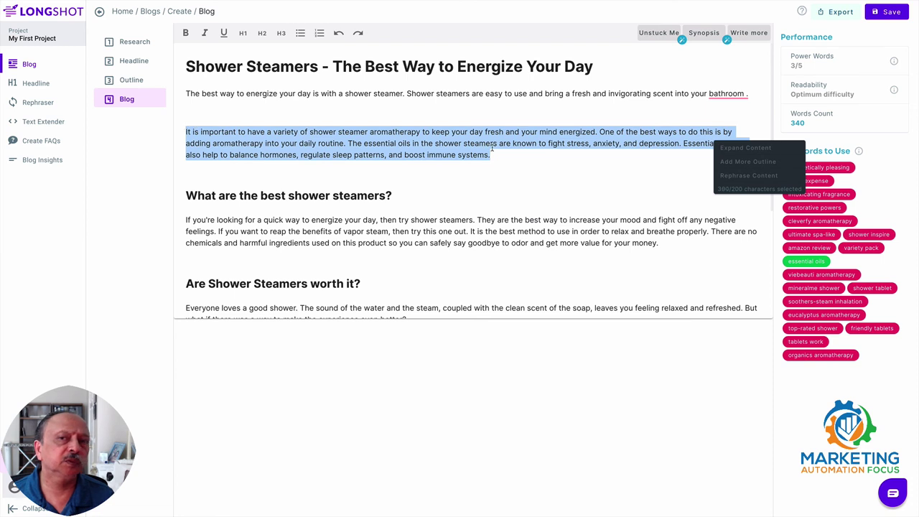
{"action": "left_click", "coordinate": [581, 159]}
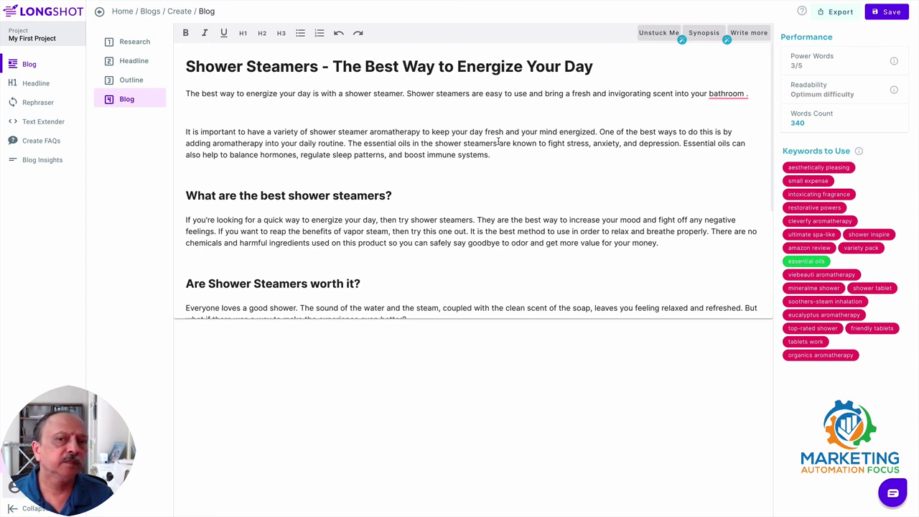
{"action": "left_click", "coordinate": [668, 243]}
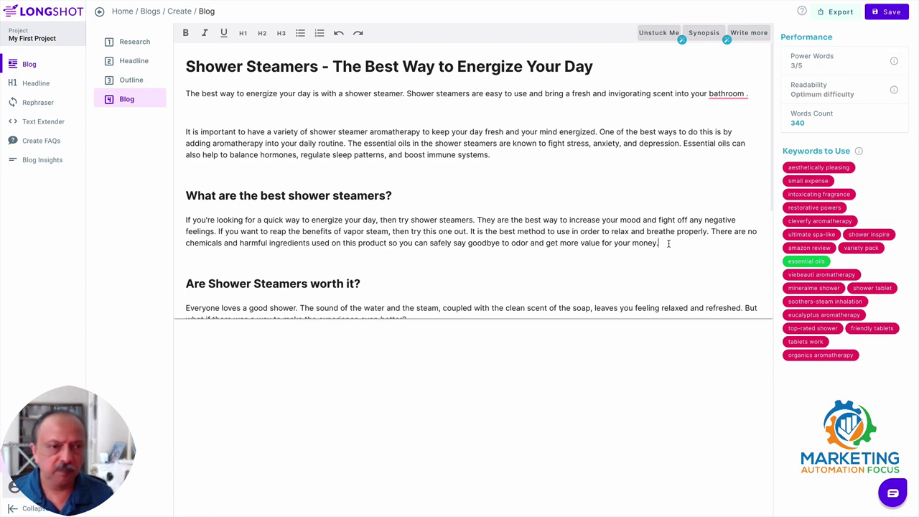
Add a blank line under the best-steamers section and generate a eucalyptus aromatherapy paragraph there, dropping 'variety pack'
{"action": "key", "text": "Return"}
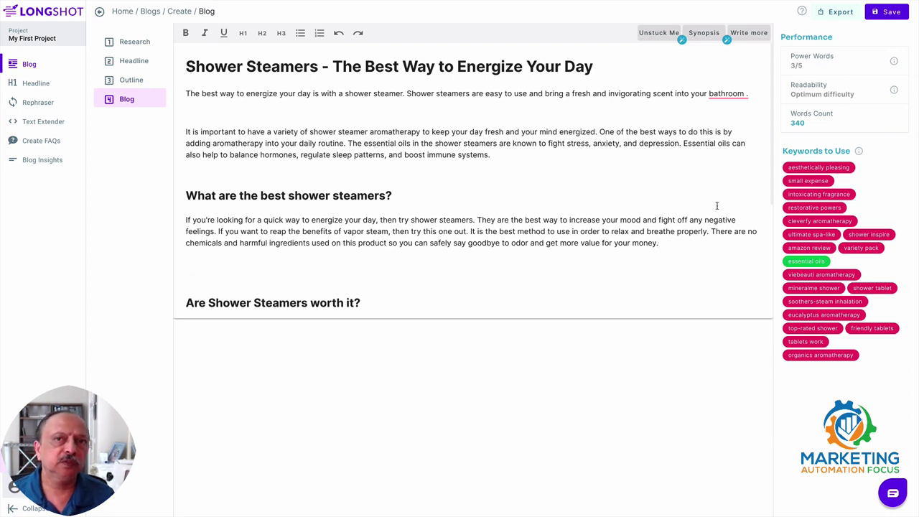
{"action": "left_click", "coordinate": [659, 34]}
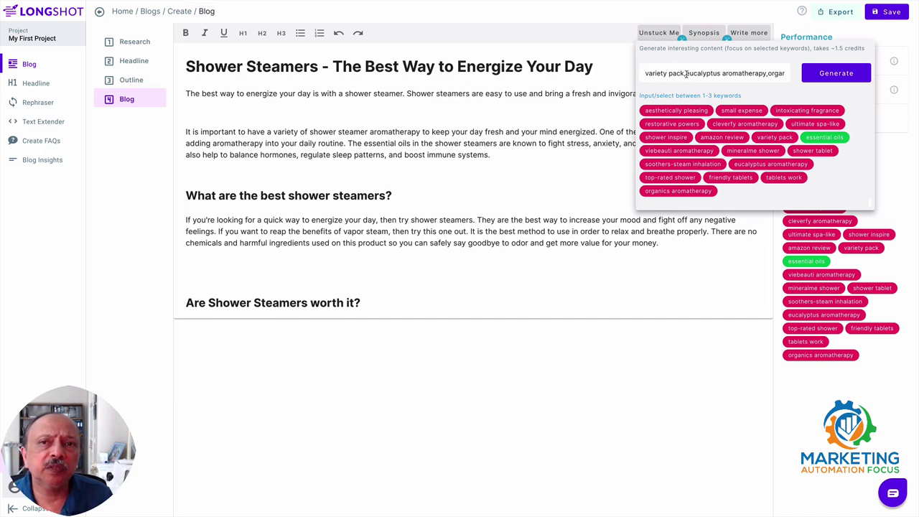
{"action": "left_click_drag", "start_coordinate": [686, 74], "coordinate": [643, 73]}
{"action": "key", "text": "BackSpace"}
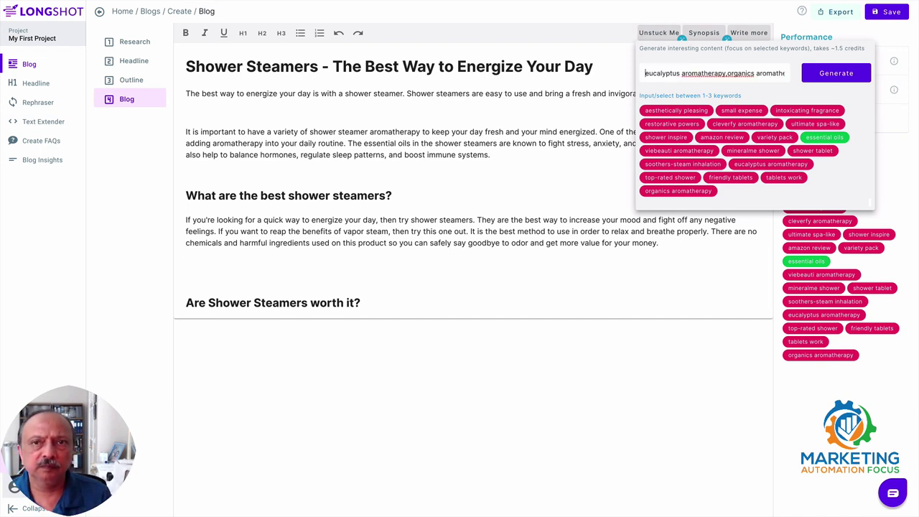
{"action": "left_click", "coordinate": [831, 74]}
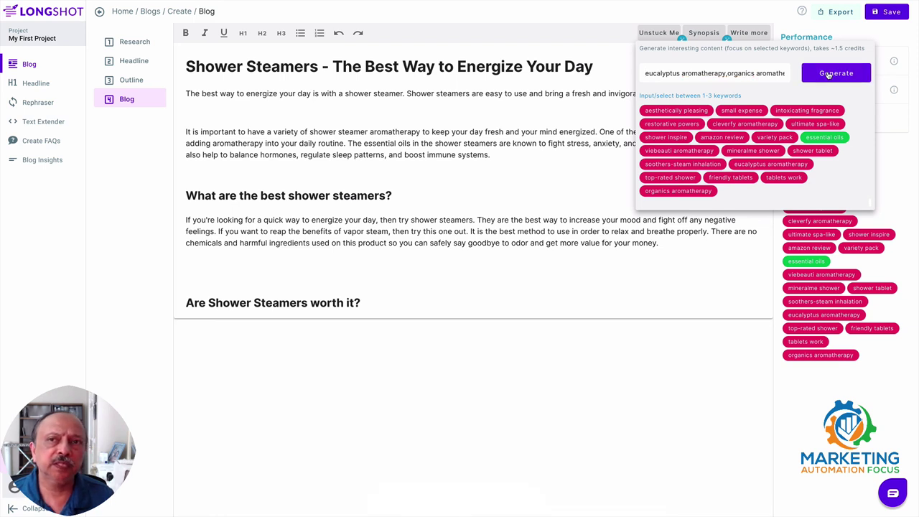
{"action": "left_click", "coordinate": [409, 169]}
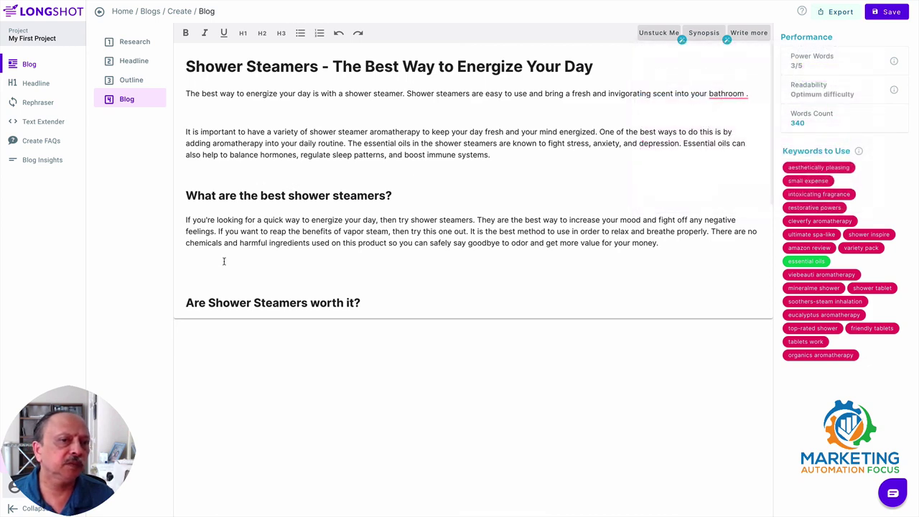
{"action": "left_click", "coordinate": [656, 35]}
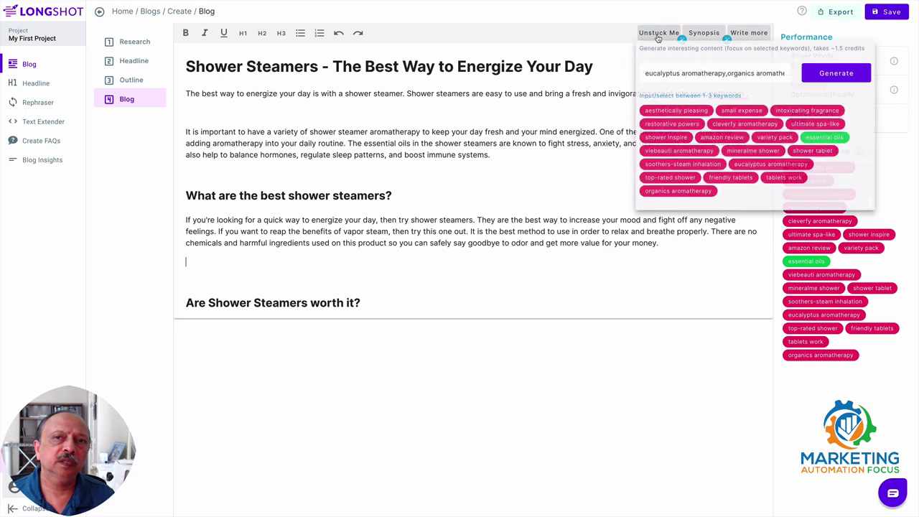
{"action": "left_click", "coordinate": [826, 74]}
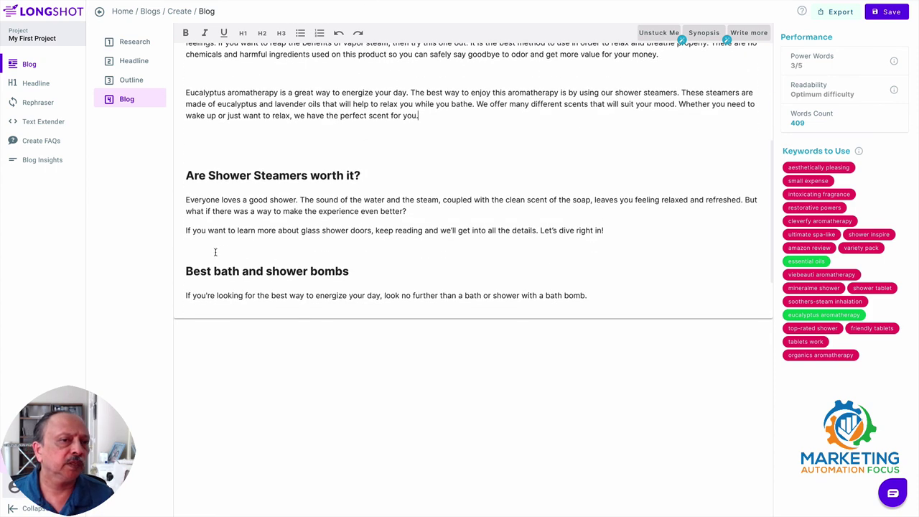
Generate a variety-pack organic aromatherapy paragraph on the empty line under 'Are Shower Steamers worth it?'
{"action": "left_click", "coordinate": [202, 250]}
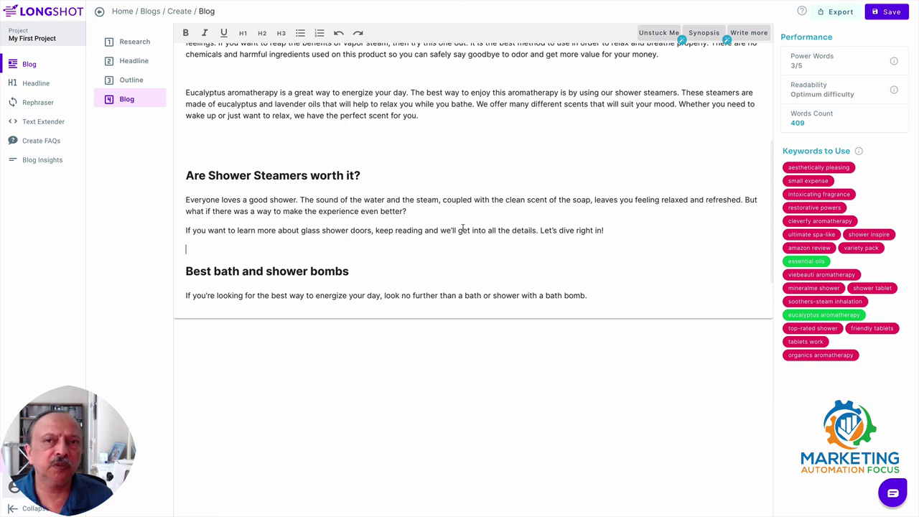
{"action": "left_click", "coordinate": [651, 35]}
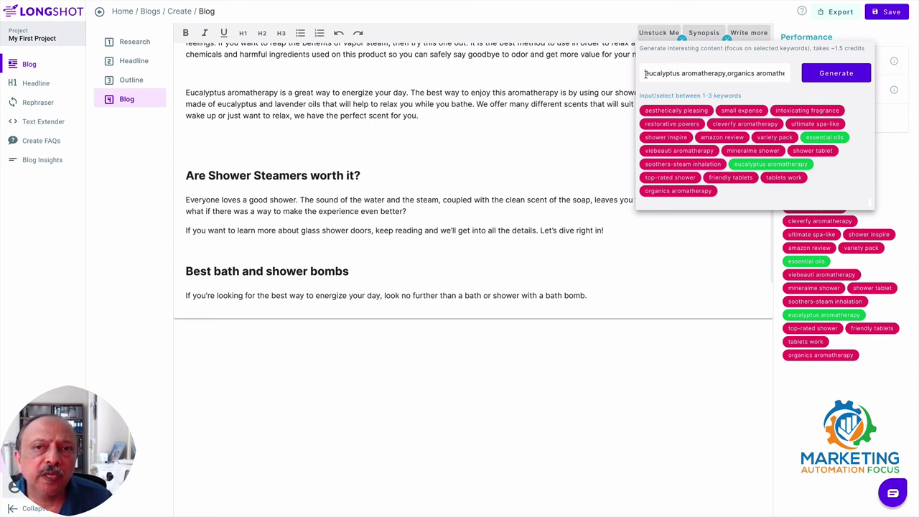
{"action": "left_click", "coordinate": [780, 73]}
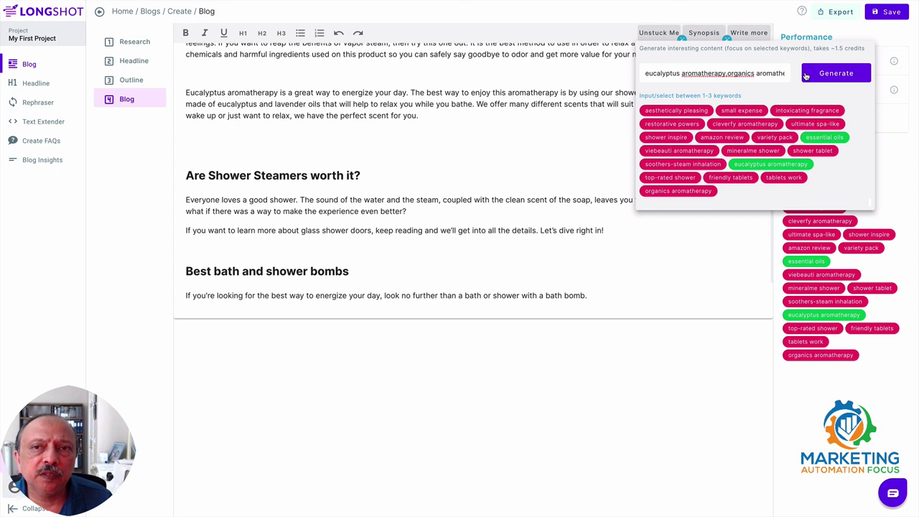
{"action": "left_click_drag", "start_coordinate": [756, 73], "coordinate": [792, 77]}
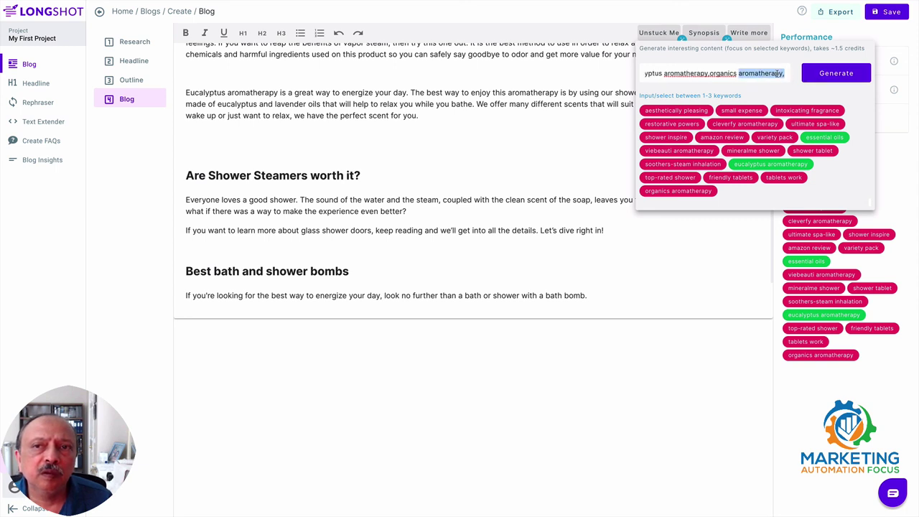
{"action": "left_click", "coordinate": [783, 73]}
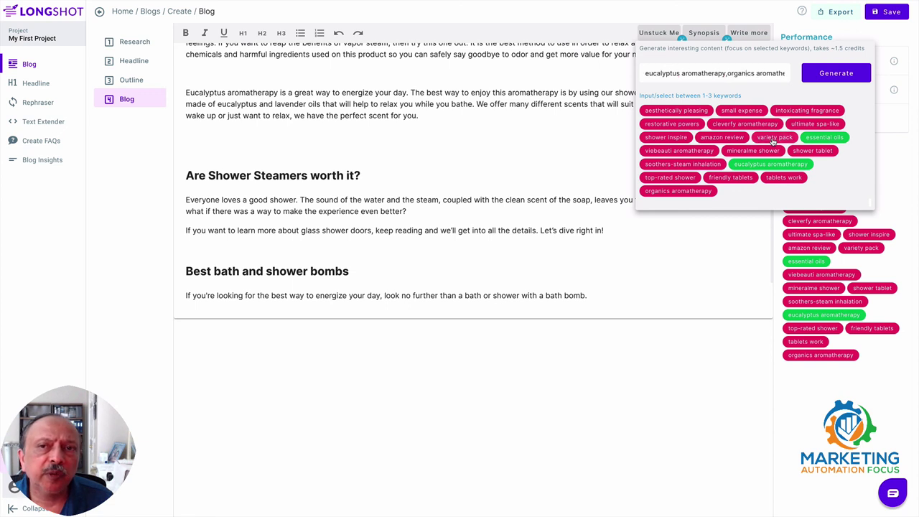
{"action": "left_click", "coordinate": [813, 77]}
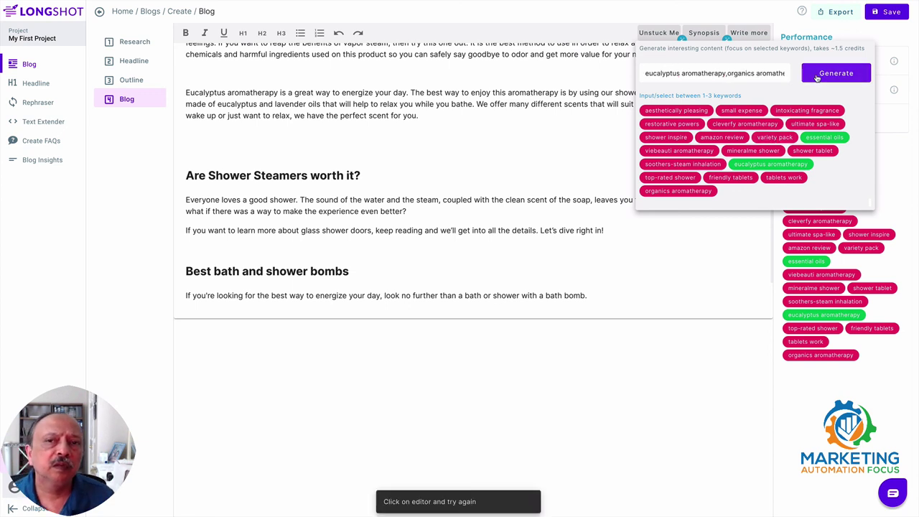
{"action": "left_click", "coordinate": [223, 250]}
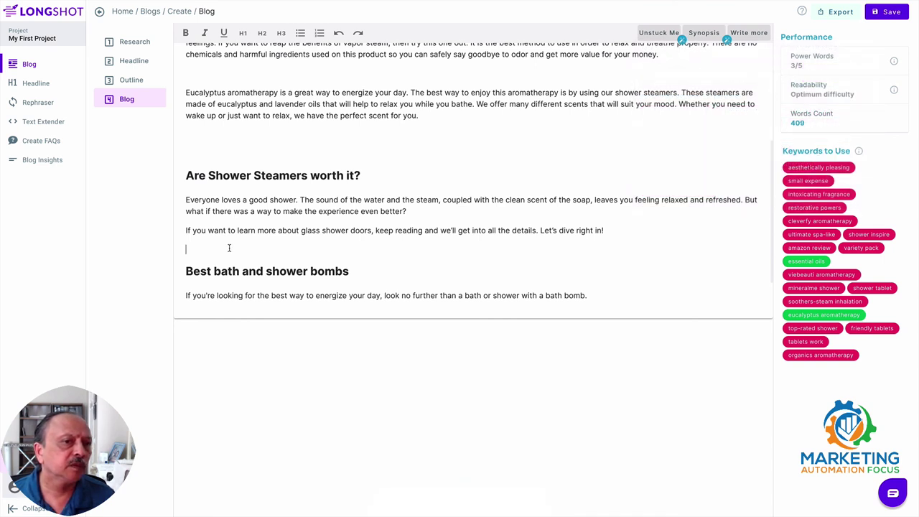
{"action": "left_click", "coordinate": [658, 35]}
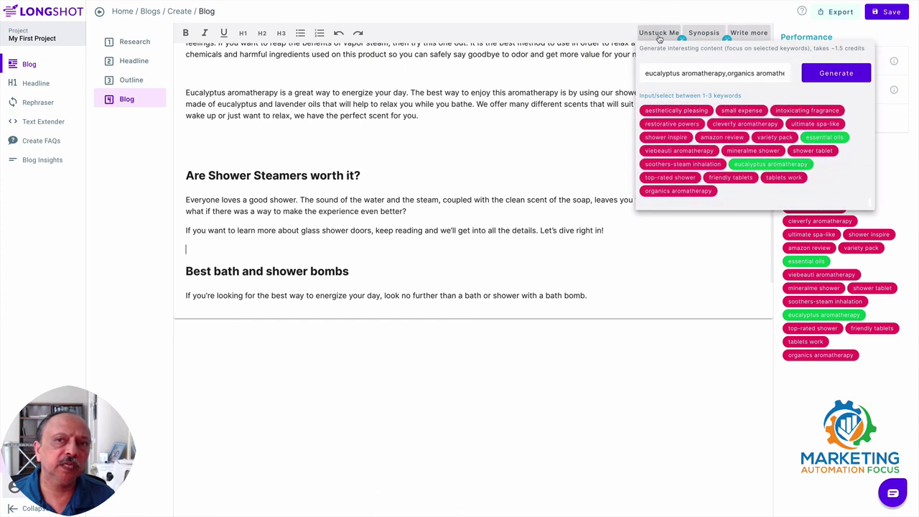
{"action": "left_click", "coordinate": [831, 76]}
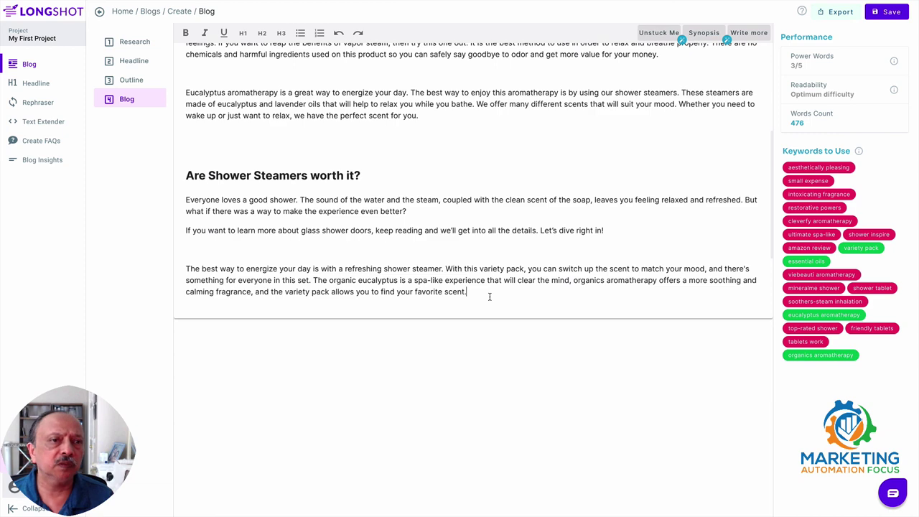
{"action": "scroll", "coordinate": [490, 296], "scroll_direction": "up", "scroll_amount": 3}
{"action": "scroll", "coordinate": [489, 296], "scroll_direction": "up", "scroll_amount": 1}
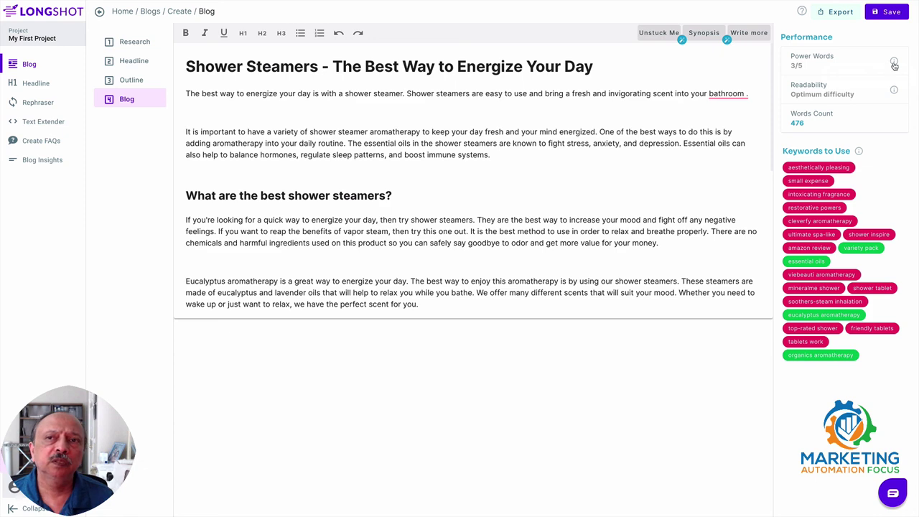
{"action": "mouse_move", "coordinate": [893, 61]}
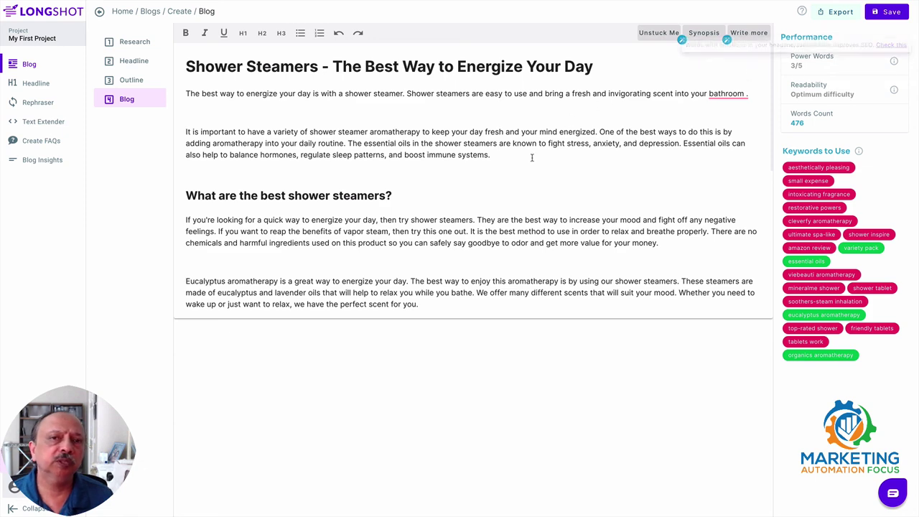
{"action": "scroll", "coordinate": [521, 174], "scroll_direction": "down", "scroll_amount": 1}
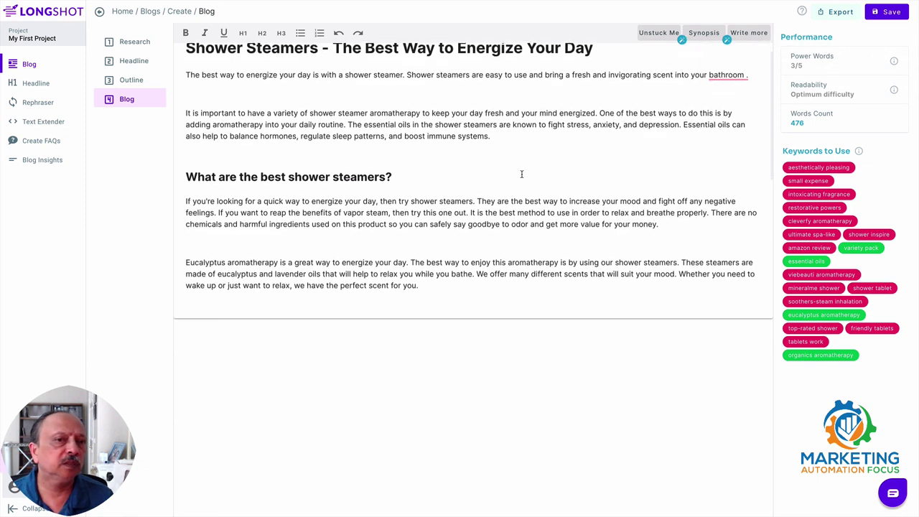
{"action": "scroll", "coordinate": [521, 174], "scroll_direction": "down", "scroll_amount": 1}
{"action": "scroll", "coordinate": [522, 174], "scroll_direction": "down", "scroll_amount": 2}
{"action": "scroll", "coordinate": [522, 174], "scroll_direction": "down", "scroll_amount": 2}
{"action": "scroll", "coordinate": [521, 174], "scroll_direction": "down", "scroll_amount": 1}
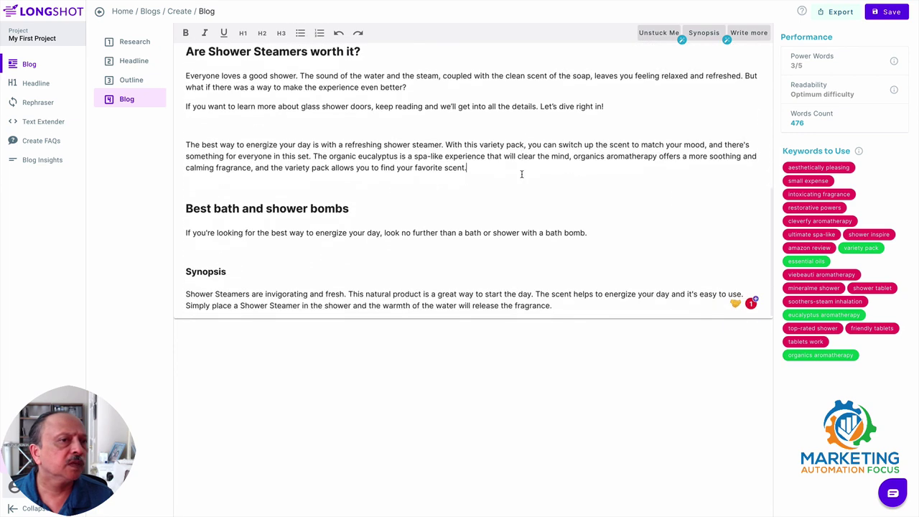
{"action": "scroll", "coordinate": [521, 174], "scroll_direction": "up", "scroll_amount": 2}
{"action": "scroll", "coordinate": [522, 173], "scroll_direction": "up", "scroll_amount": 2}
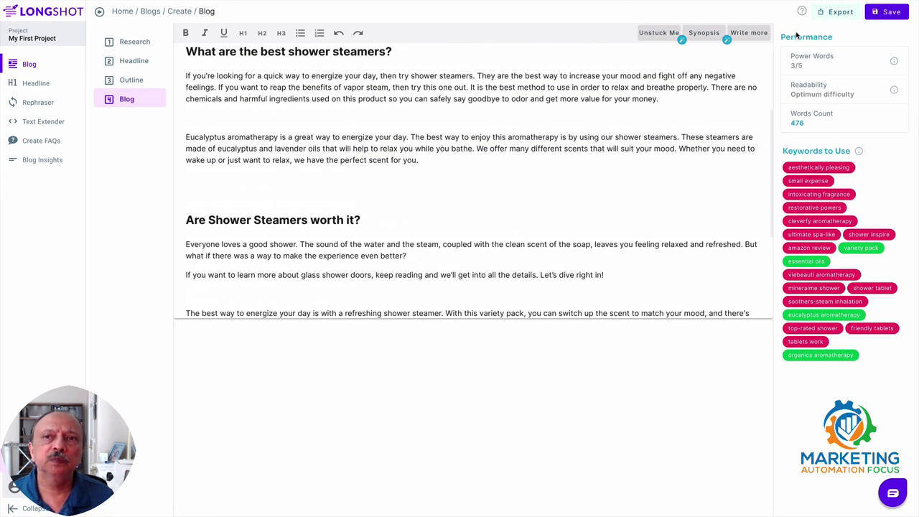
Save the 476-word shower steamers draft and scroll back to its title
{"action": "left_click", "coordinate": [889, 14]}
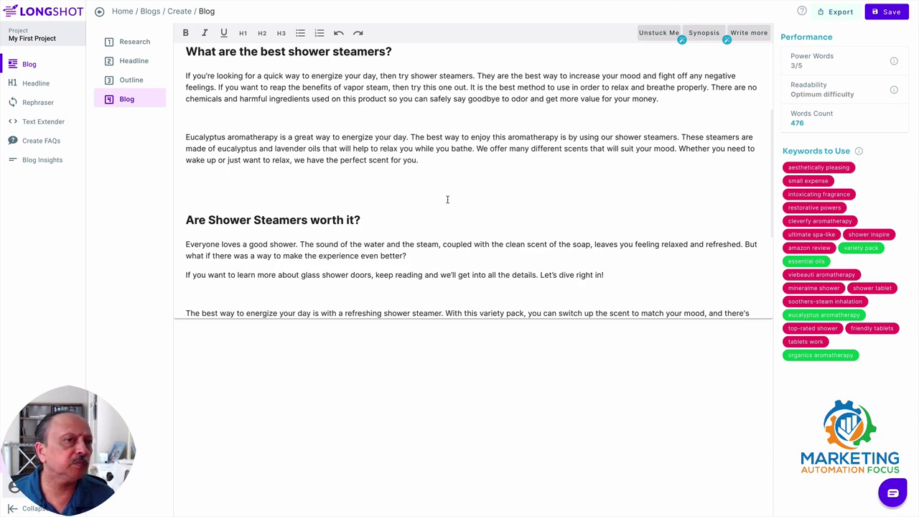
{"action": "scroll", "coordinate": [447, 199], "scroll_direction": "up", "scroll_amount": 2}
{"action": "scroll", "coordinate": [447, 199], "scroll_direction": "down", "scroll_amount": 2}
{"action": "scroll", "coordinate": [447, 198], "scroll_direction": "down", "scroll_amount": 1}
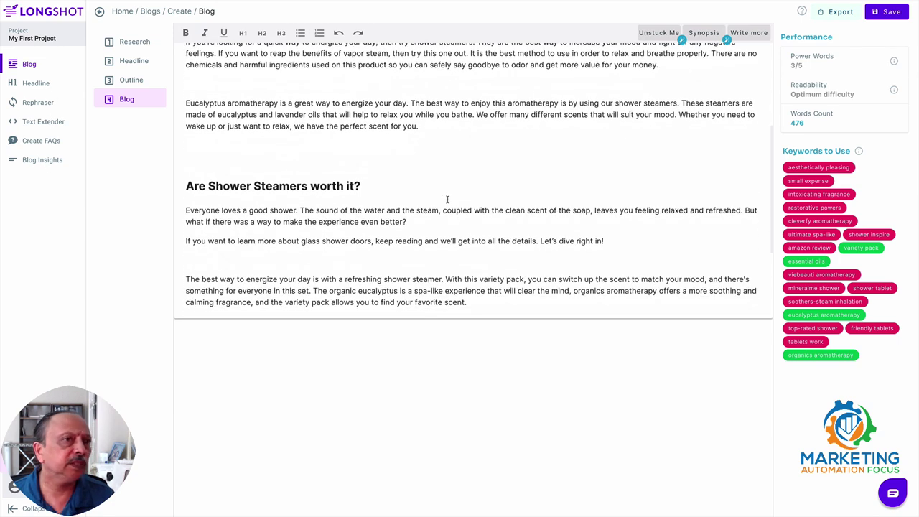
{"action": "scroll", "coordinate": [447, 199], "scroll_direction": "down", "scroll_amount": 4}
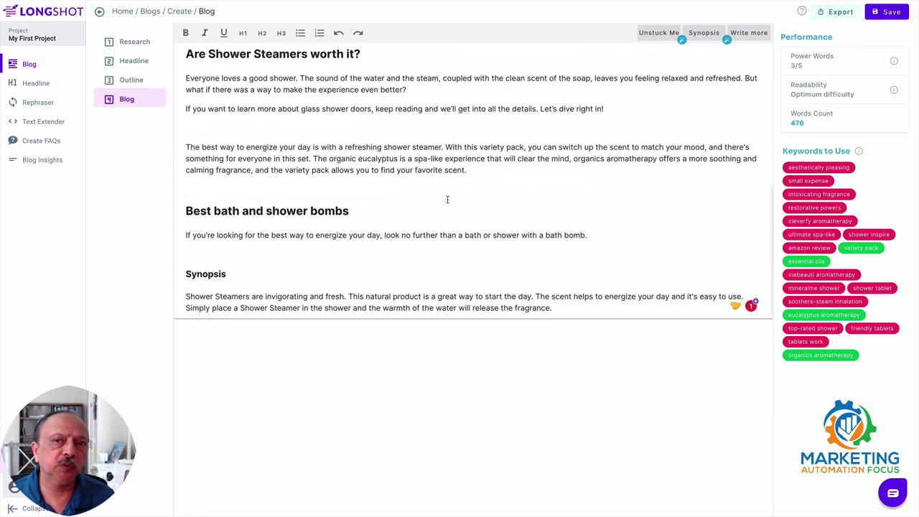
{"action": "scroll", "coordinate": [447, 199], "scroll_direction": "up", "scroll_amount": 10}
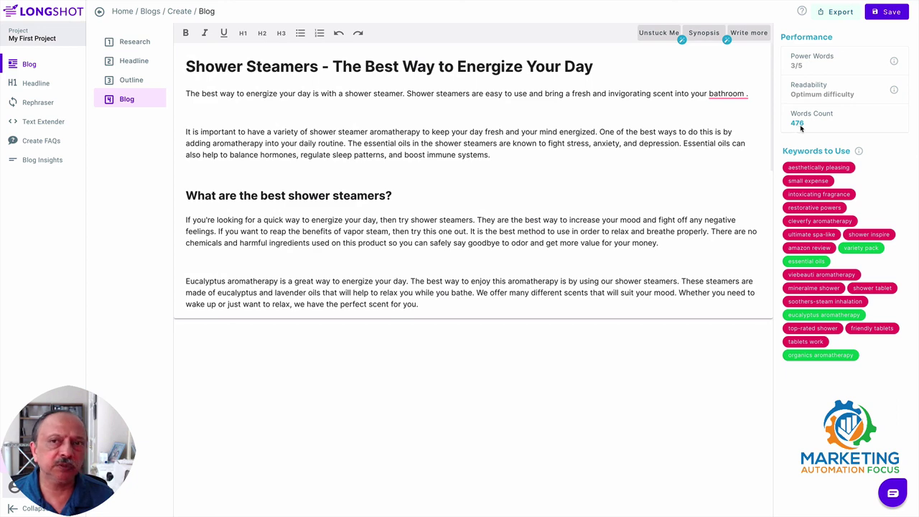
{"action": "scroll", "coordinate": [622, 176], "scroll_direction": "down", "scroll_amount": 1}
{"action": "scroll", "coordinate": [622, 176], "scroll_direction": "down", "scroll_amount": 3}
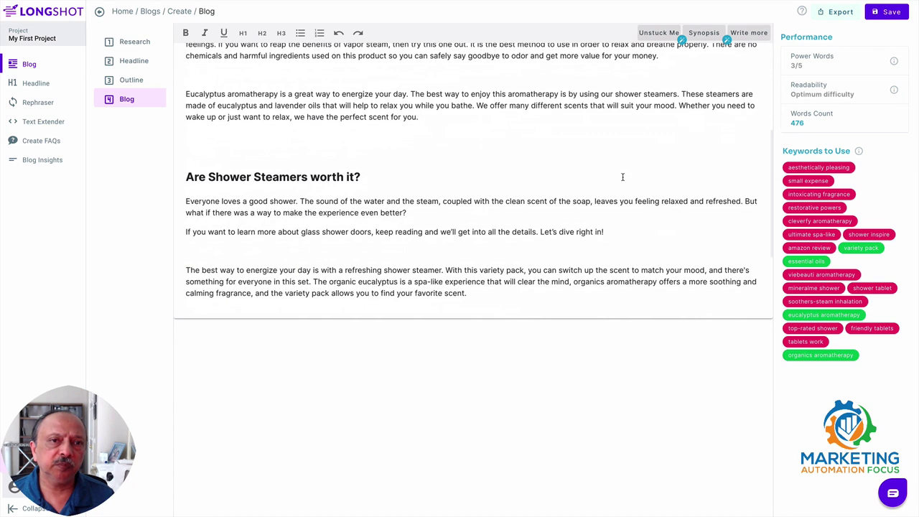
{"action": "scroll", "coordinate": [622, 176], "scroll_direction": "down", "scroll_amount": 2}
{"action": "scroll", "coordinate": [622, 177], "scroll_direction": "up", "scroll_amount": 1}
{"action": "scroll", "coordinate": [622, 176], "scroll_direction": "up", "scroll_amount": 5}
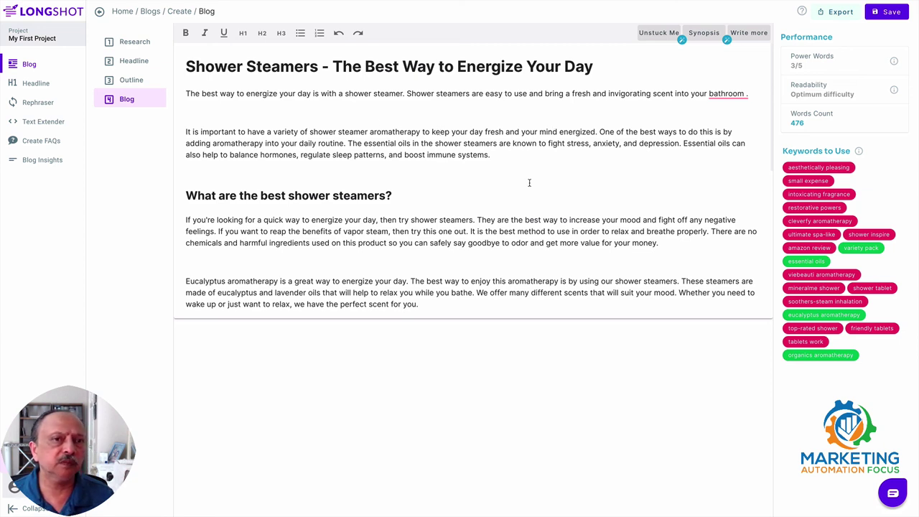
{"action": "scroll", "coordinate": [509, 107], "scroll_direction": "down", "scroll_amount": 4}
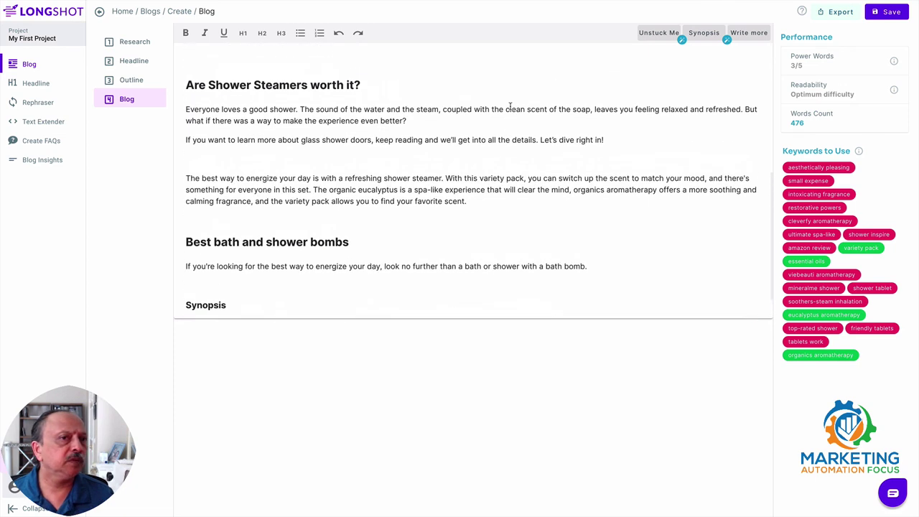
{"action": "scroll", "coordinate": [509, 107], "scroll_direction": "up", "scroll_amount": 1}
{"action": "scroll", "coordinate": [510, 106], "scroll_direction": "up", "scroll_amount": 1}
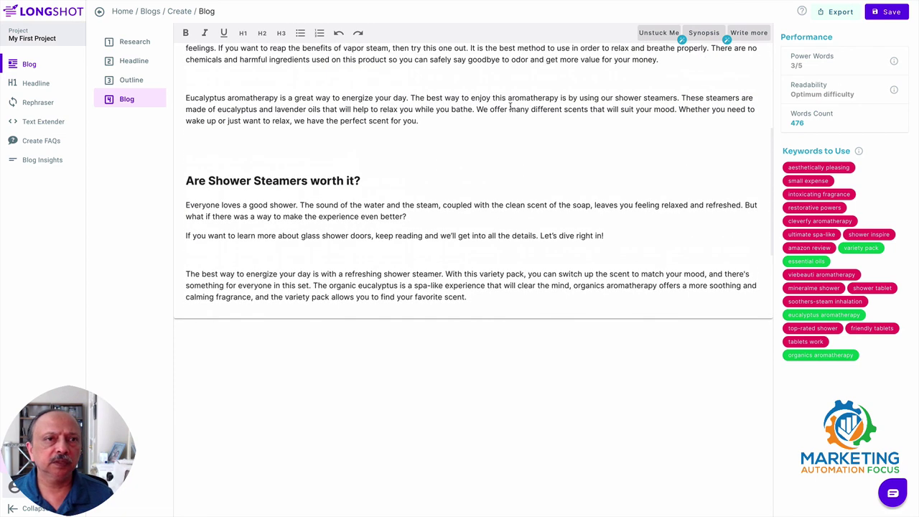
{"action": "scroll", "coordinate": [509, 107], "scroll_direction": "up", "scroll_amount": 1}
{"action": "scroll", "coordinate": [509, 107], "scroll_direction": "up", "scroll_amount": 1}
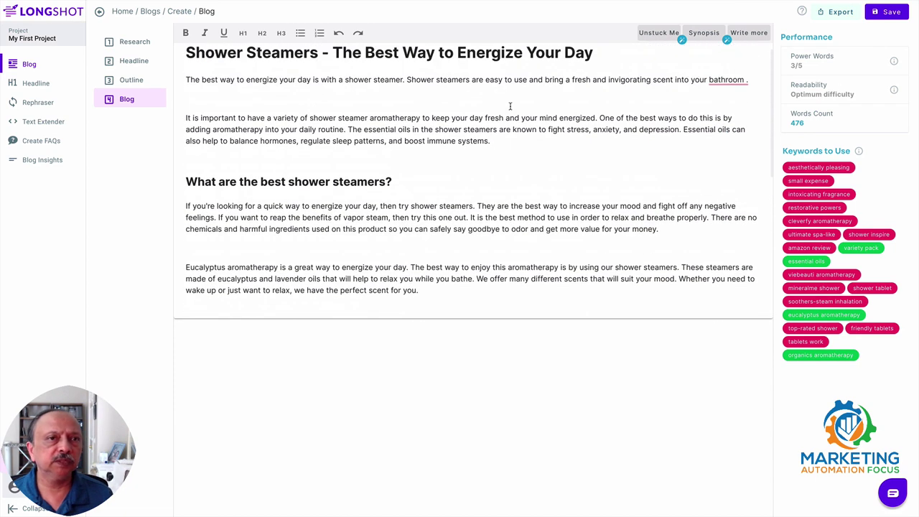
{"action": "scroll", "coordinate": [509, 106], "scroll_direction": "up", "scroll_amount": 1}
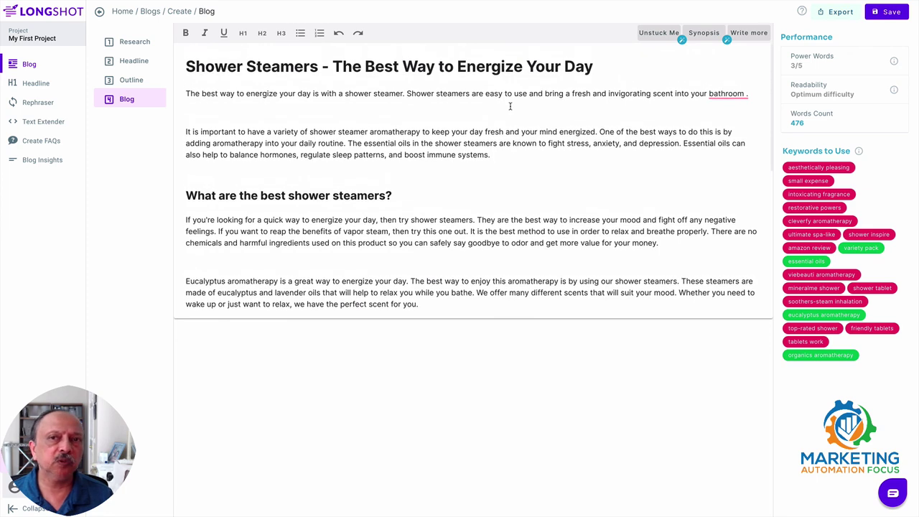